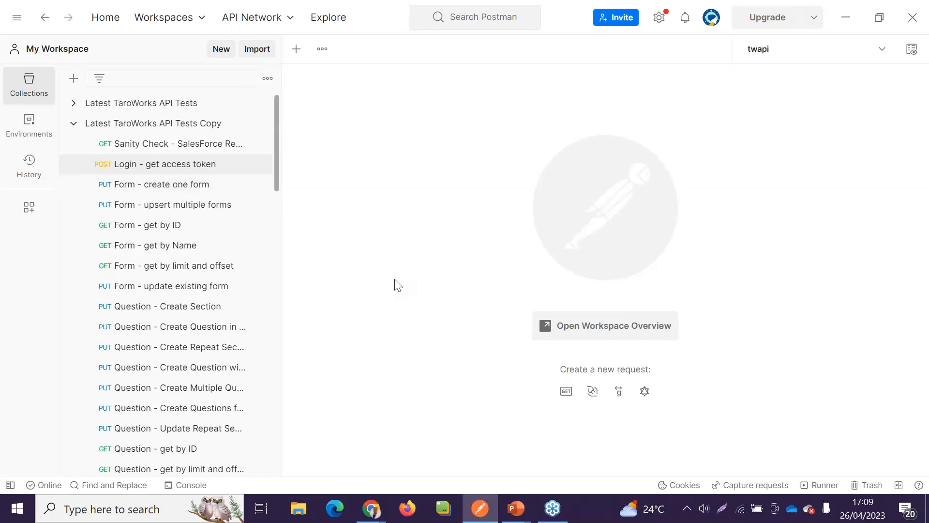
# Step: Open the "Form - create one form" request, and switch to Chrome to refresh the Salesforce Forms list
pyautogui.click(180, 192)
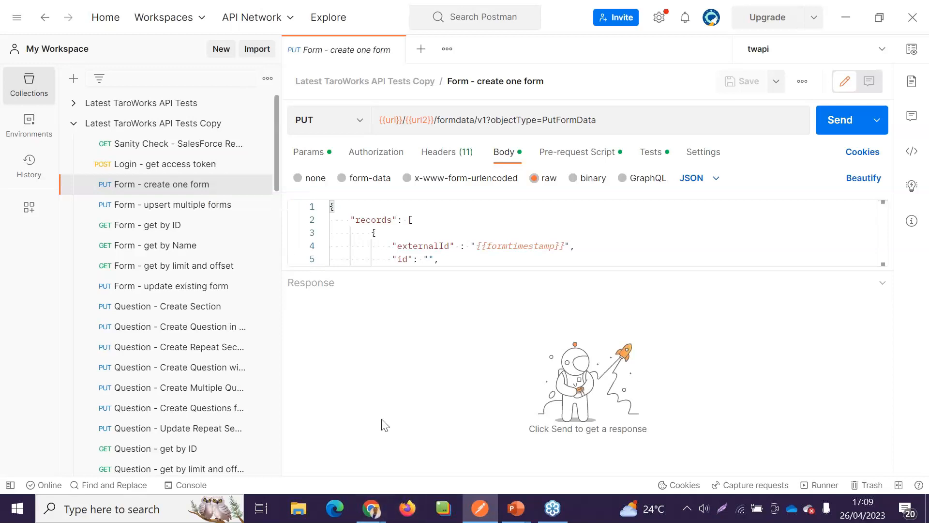
pyautogui.moveTo(372, 509)
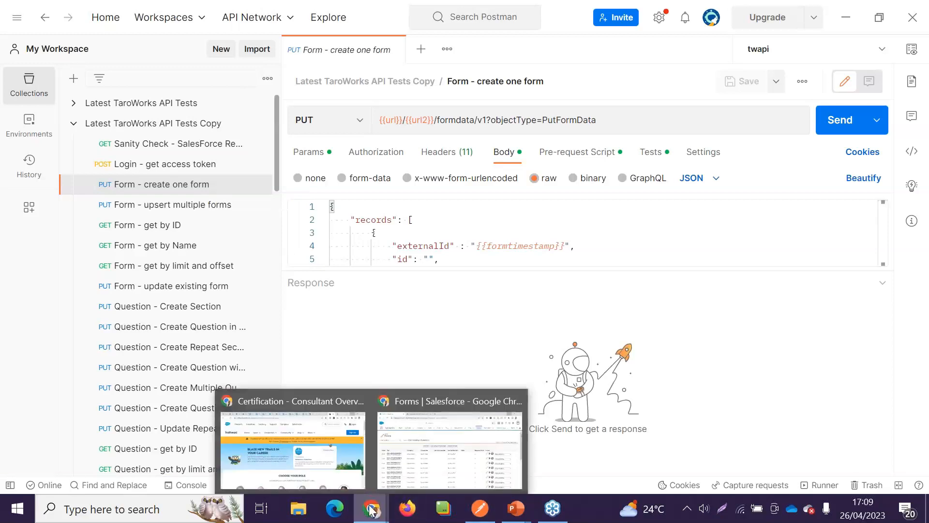
pyautogui.click(431, 460)
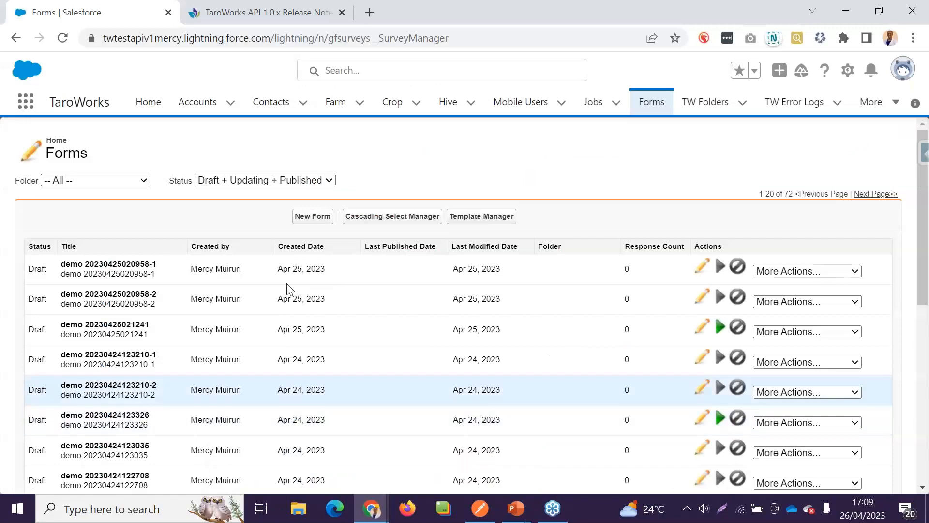
pyautogui.click(63, 38)
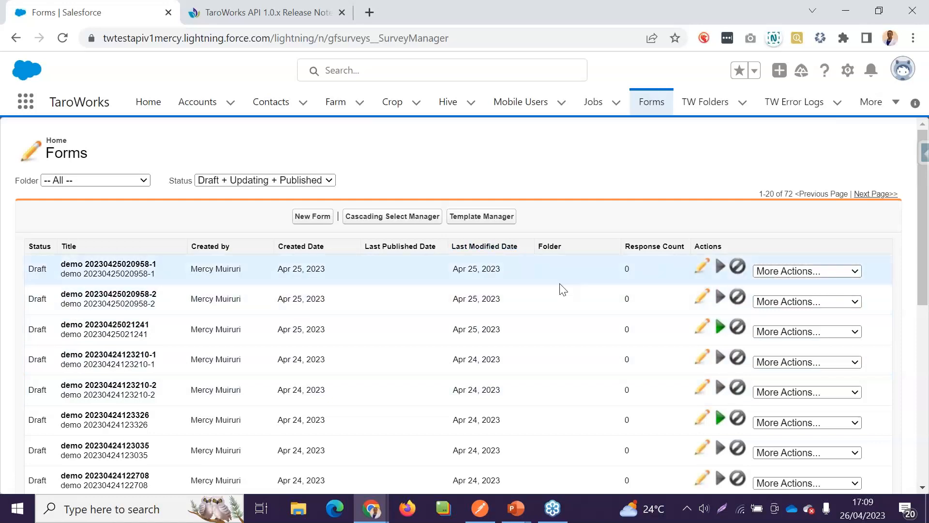
# Step: Switch to Postman, send the "Form - create one form" request with its JSON body, and view the response
pyautogui.click(480, 508)
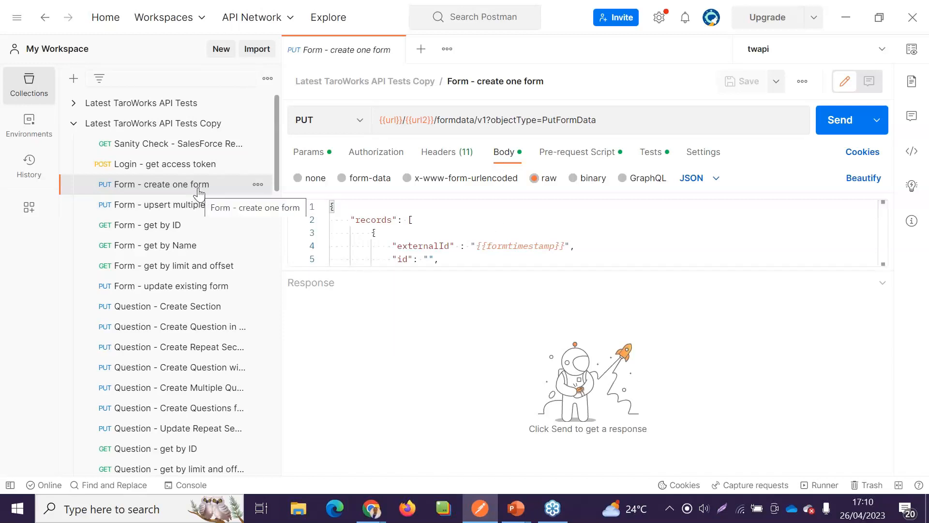
pyautogui.moveTo(497, 272); pyautogui.dragTo(499, 409)
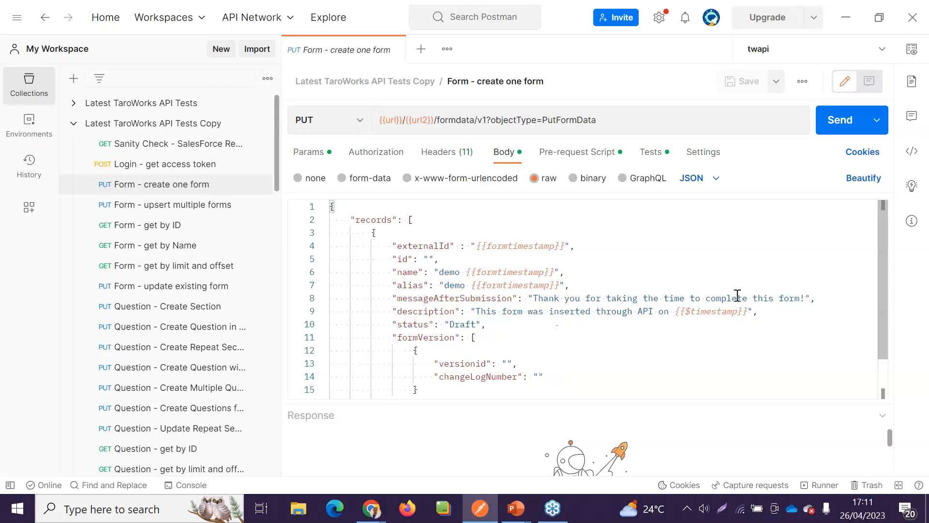
pyautogui.click(839, 122)
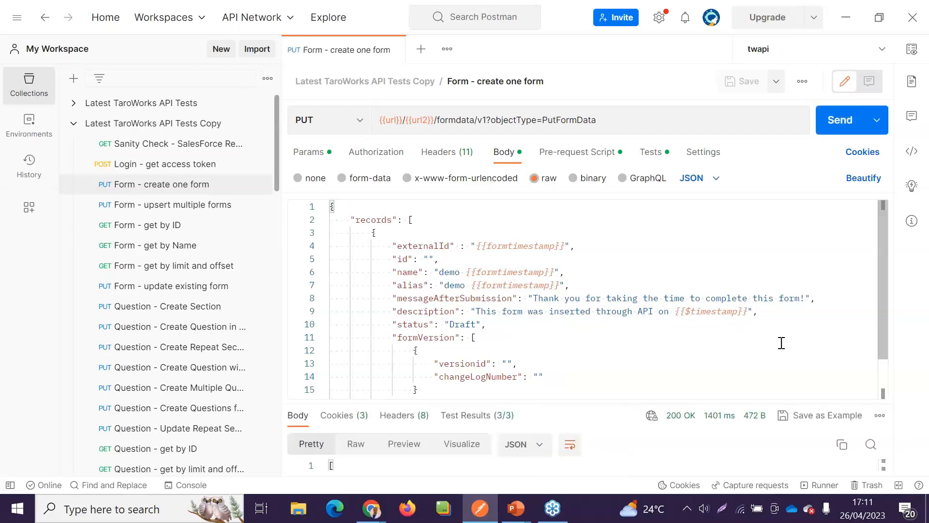
pyautogui.moveTo(576, 404); pyautogui.dragTo(575, 331)
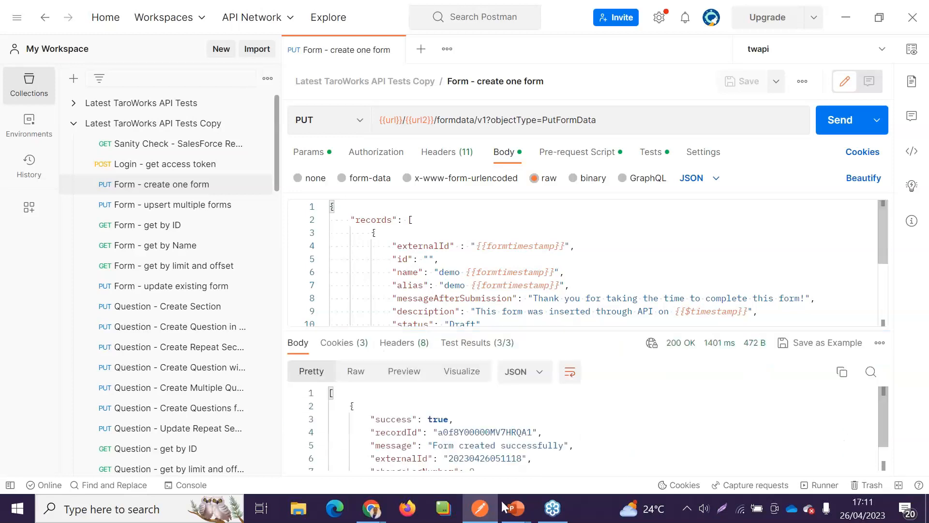
# Step: Switch to Salesforce in Chrome, refresh the Forms list, and preview the newly created form
pyautogui.click(490, 516)
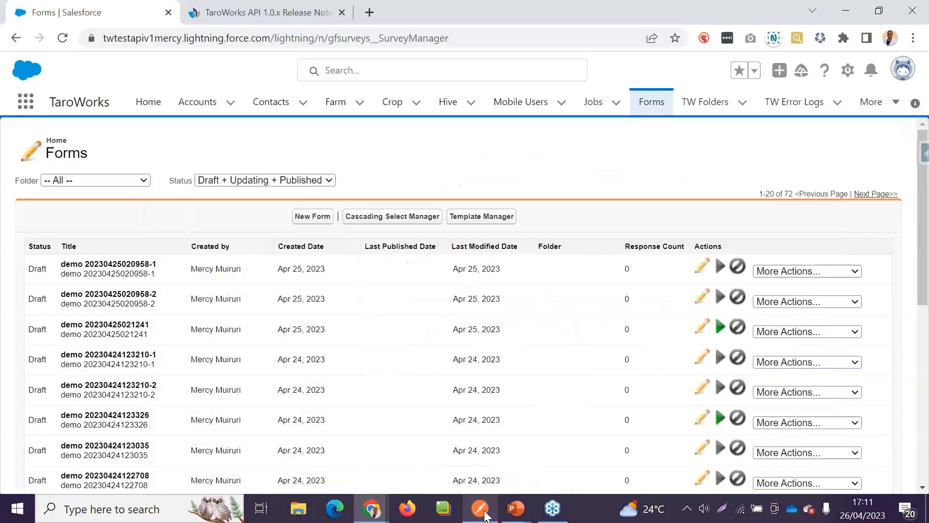
pyautogui.click(63, 38)
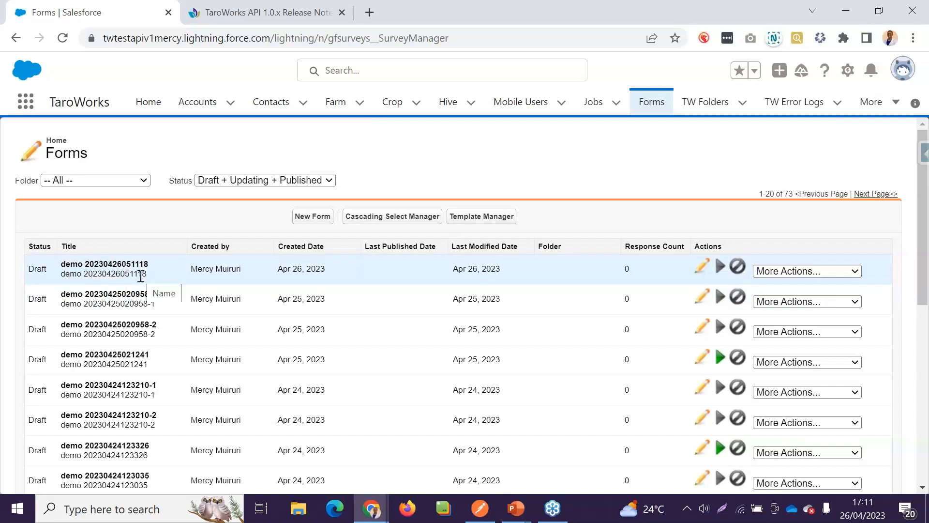
pyautogui.click(845, 271)
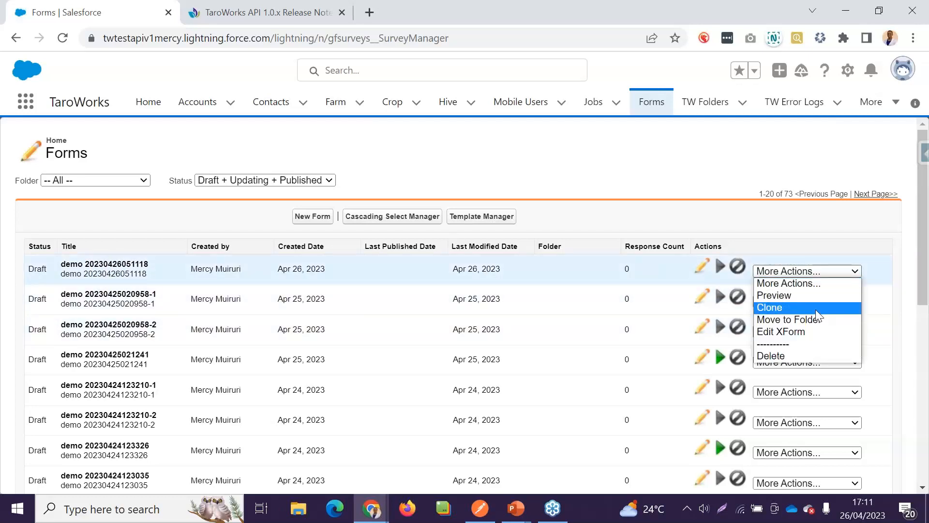
pyautogui.click(818, 308)
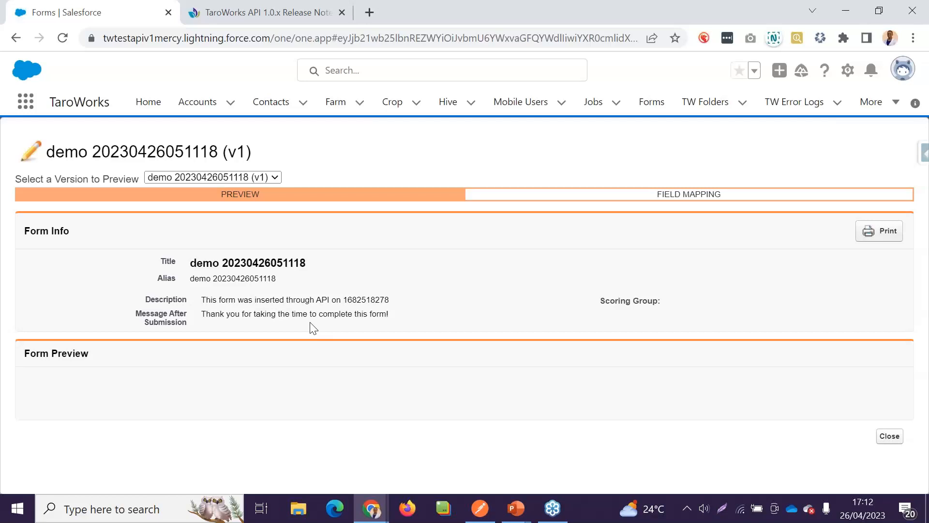
# Step: Switch to Postman and send the "Form - upsert multiple forms" request, and check the new forms in Chrome's Salesforce Forms list
pyautogui.click(481, 509)
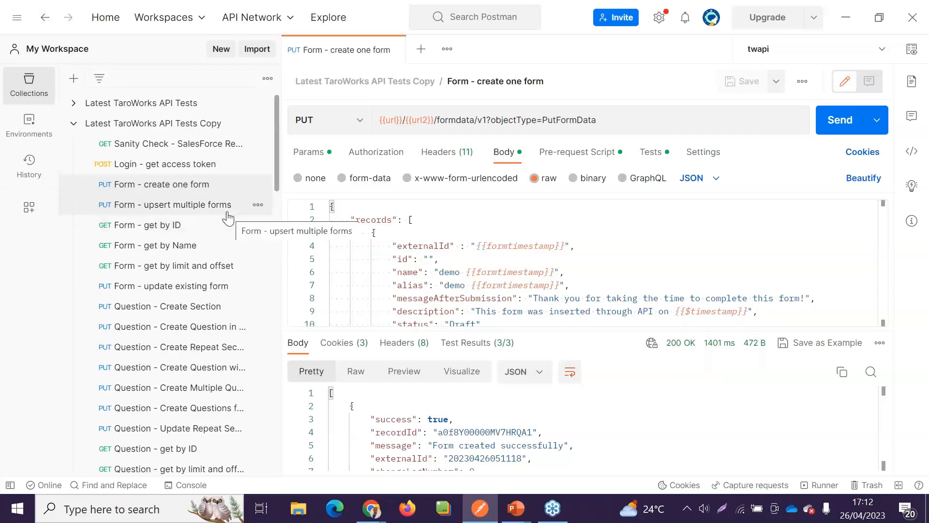
pyautogui.click(212, 211)
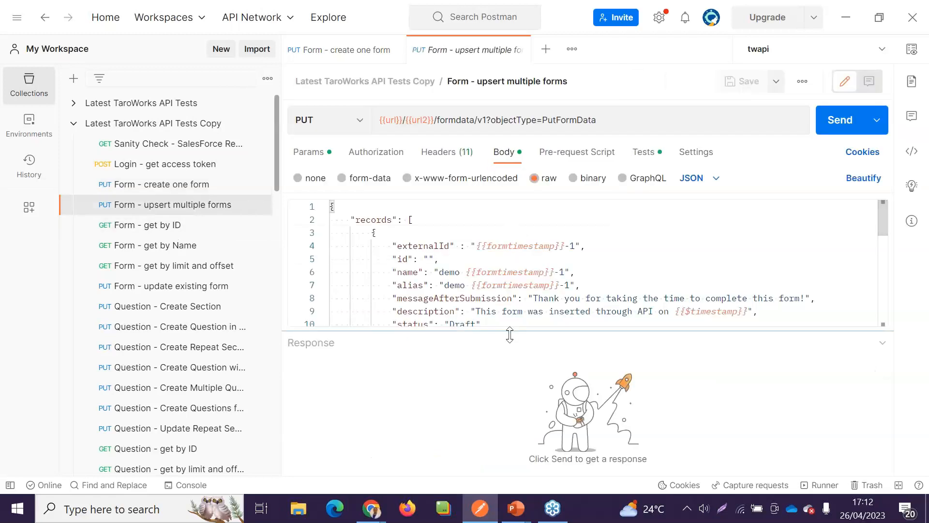
pyautogui.moveTo(510, 334); pyautogui.dragTo(531, 454)
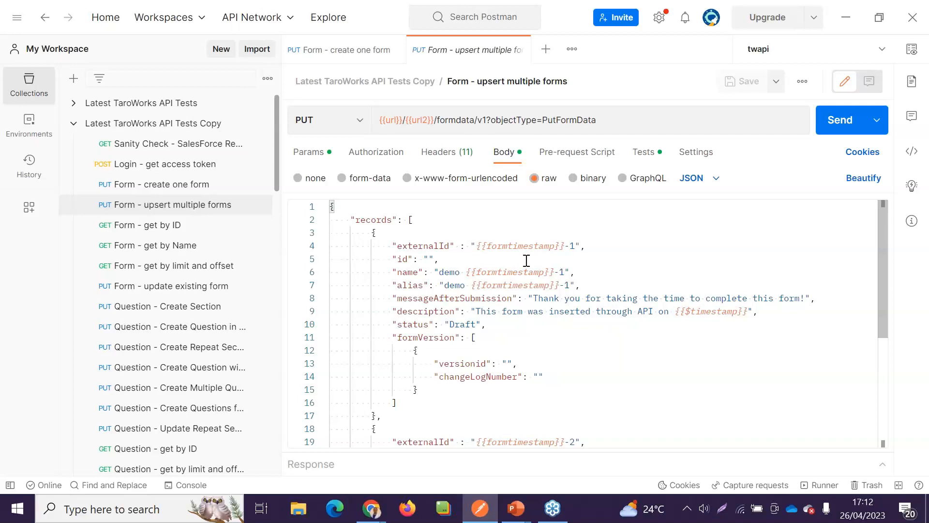
pyautogui.scroll(-5, 642, 347)
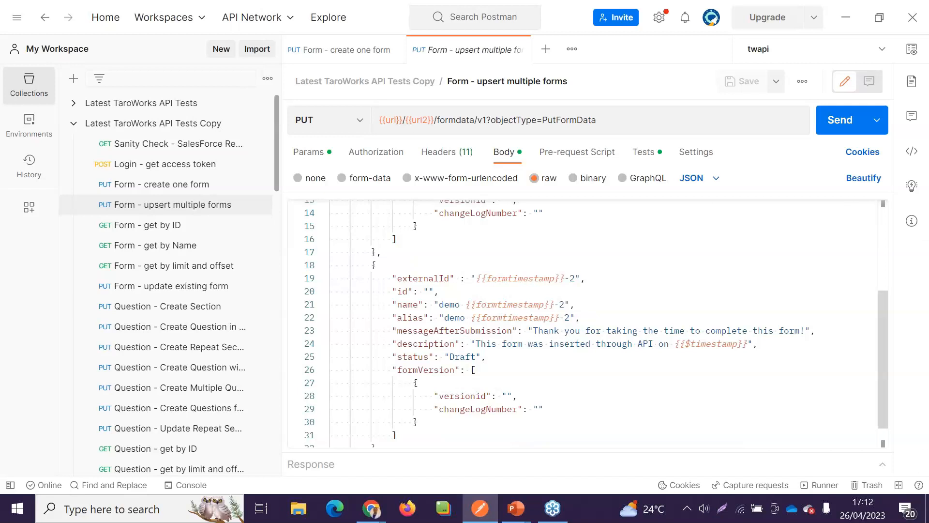
pyautogui.click(842, 134)
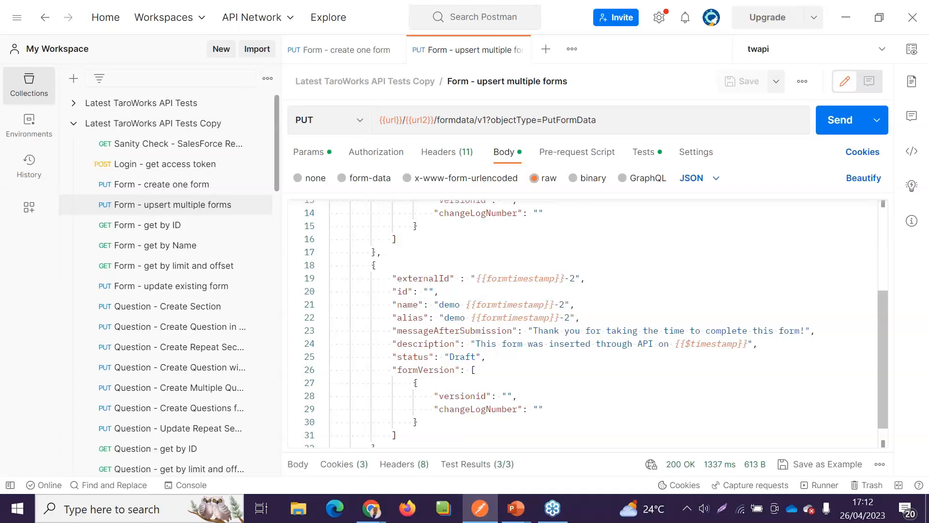
pyautogui.moveTo(615, 445); pyautogui.dragTo(625, 362)
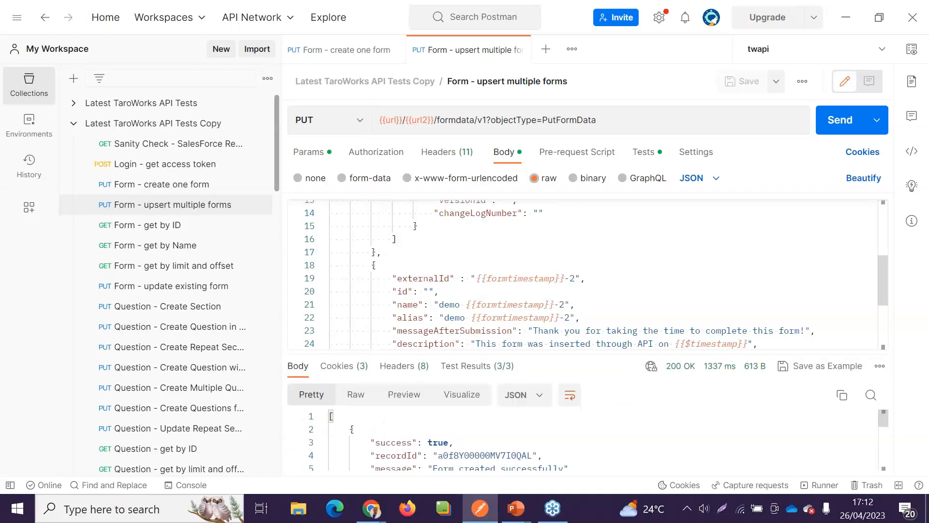
pyautogui.click(480, 509)
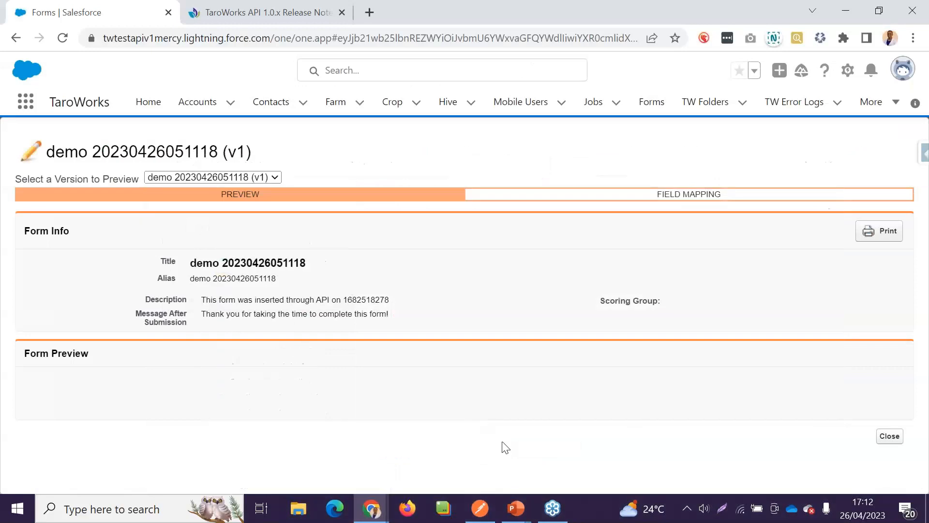
pyautogui.click(651, 102)
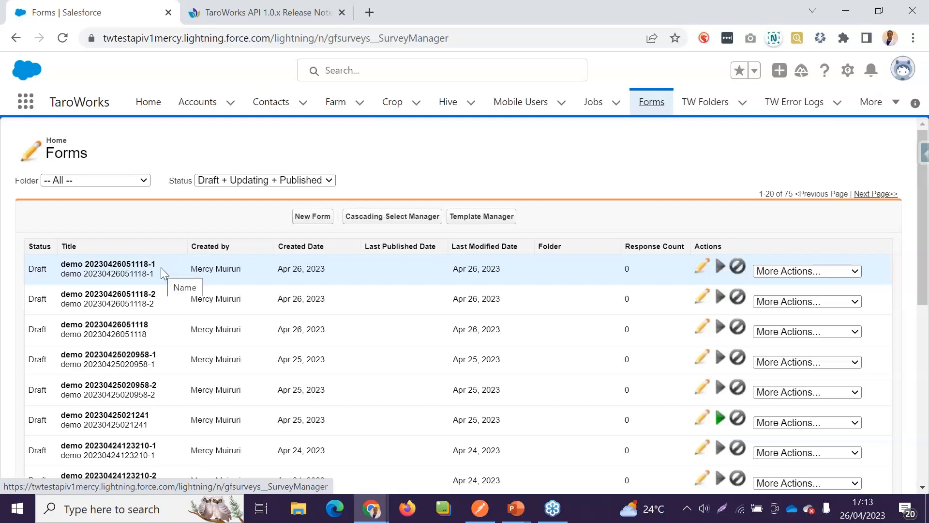
# Step: Switch to Postman and send the "Form - get by ID" request
pyautogui.click(484, 515)
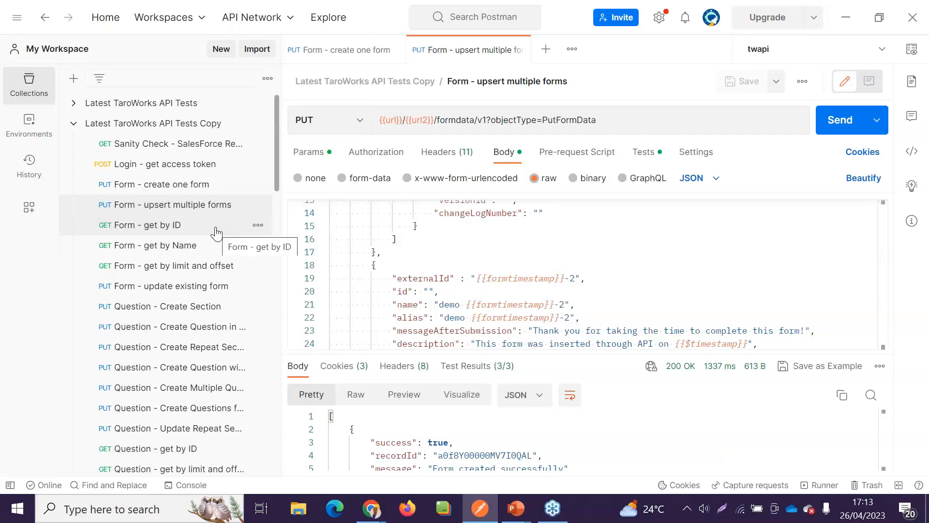
pyautogui.click(172, 231)
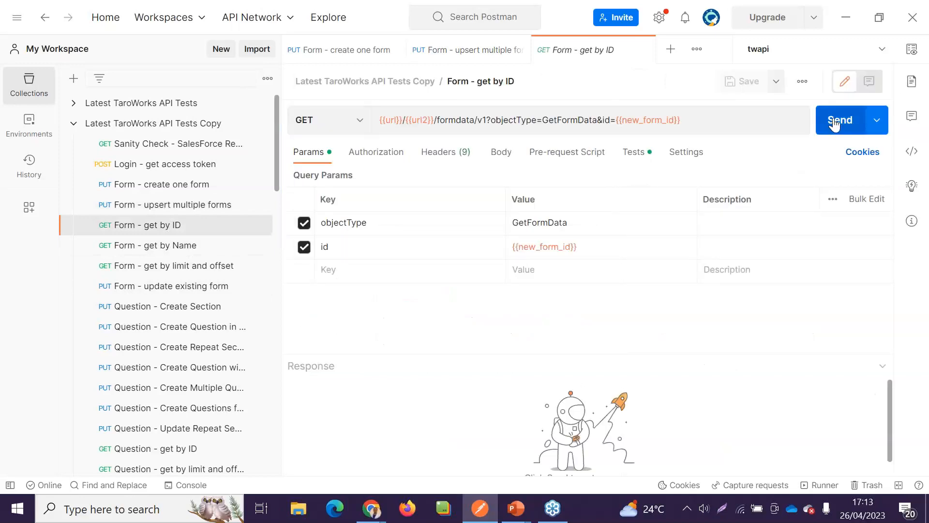
pyautogui.click(835, 123)
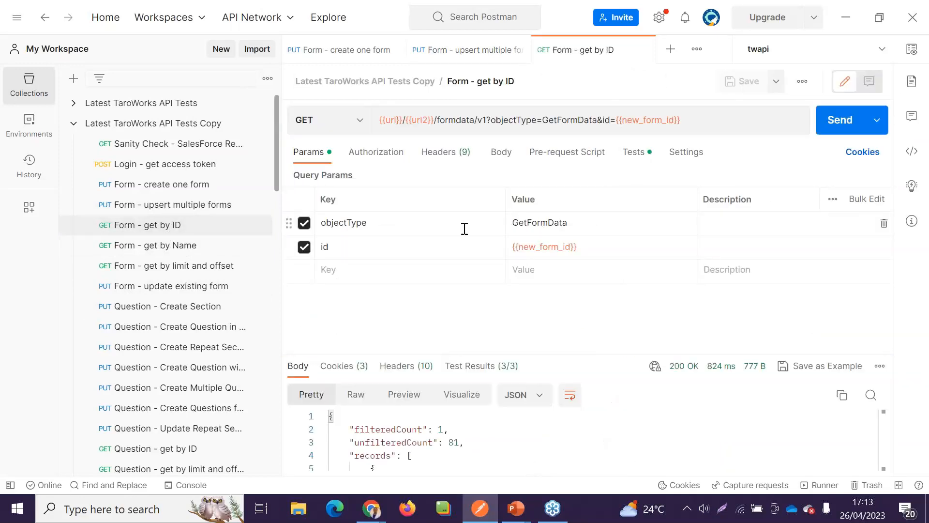
# Step: Send the "Form - get by Name" and "Form - get by limit and offset" requests
pyautogui.click(210, 245)
pyautogui.click(840, 120)
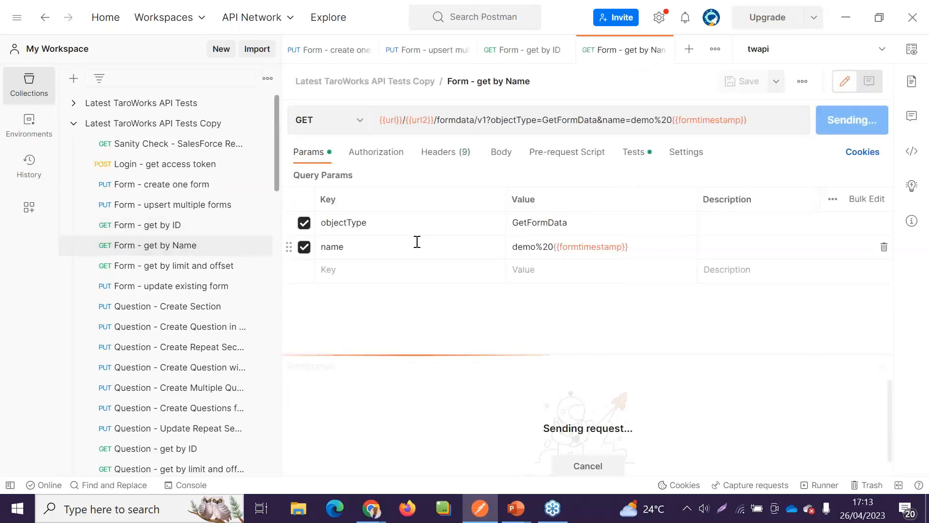
pyautogui.click(189, 266)
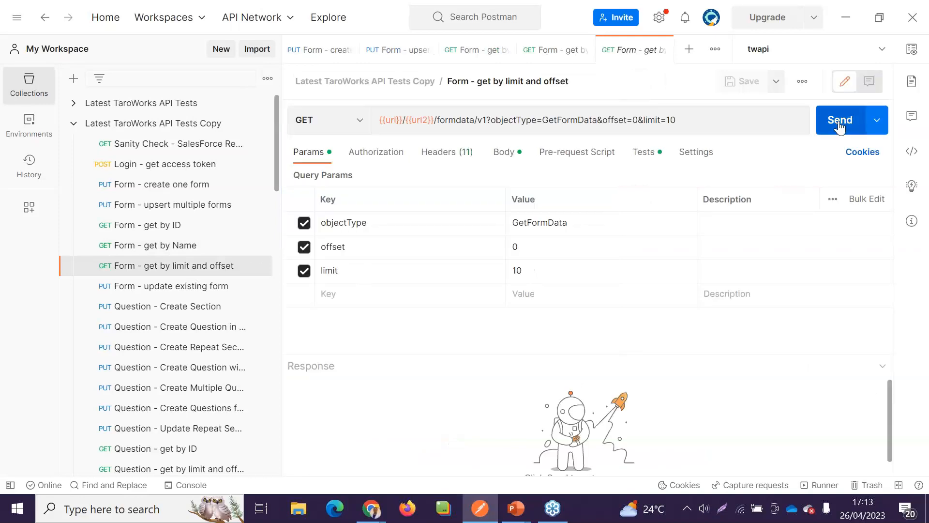
pyautogui.click(841, 121)
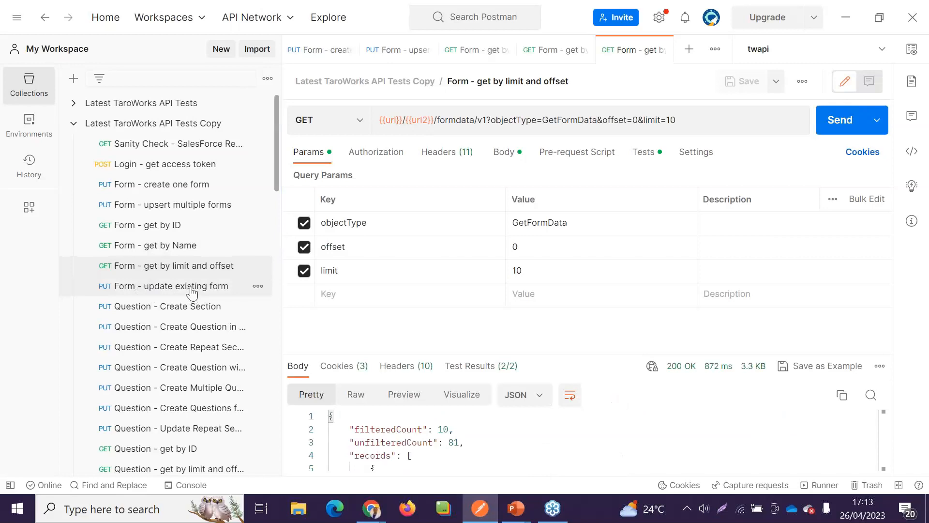
pyautogui.click(192, 291)
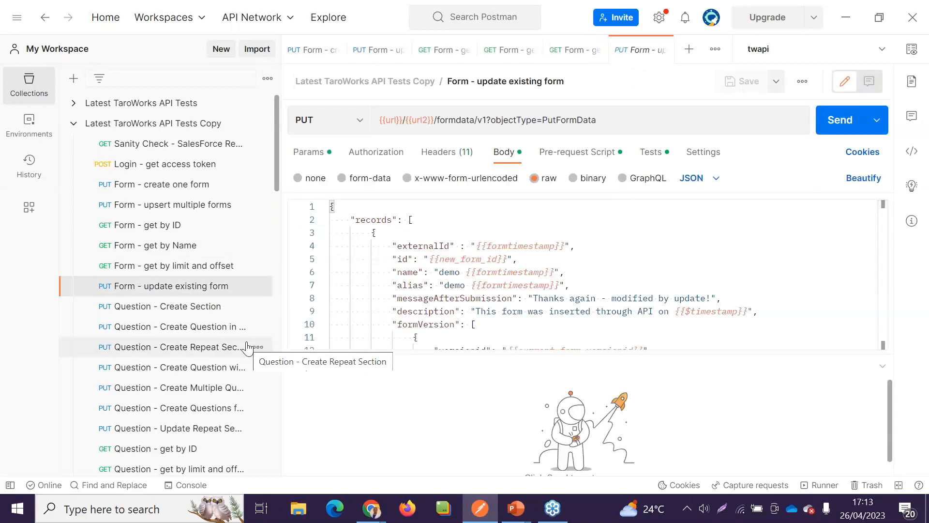
pyautogui.moveTo(482, 354); pyautogui.dragTo(477, 441)
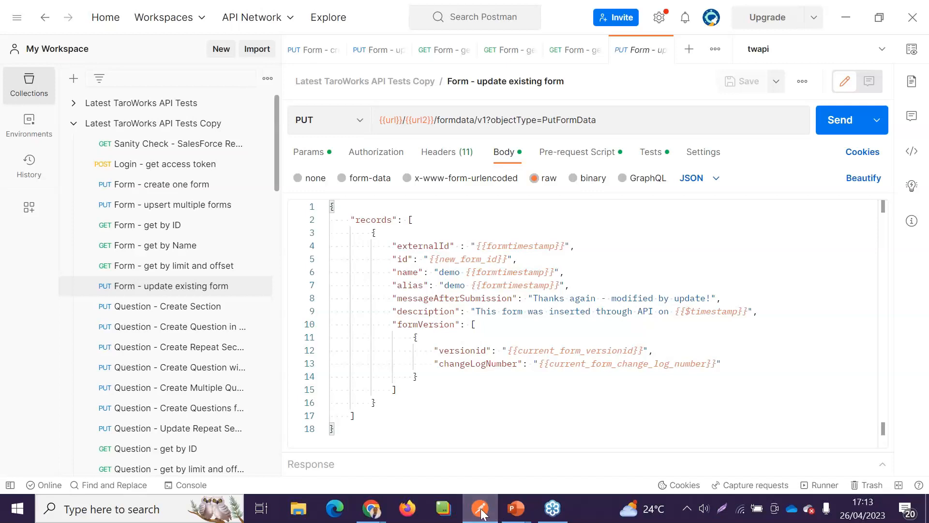
pyautogui.click(372, 508)
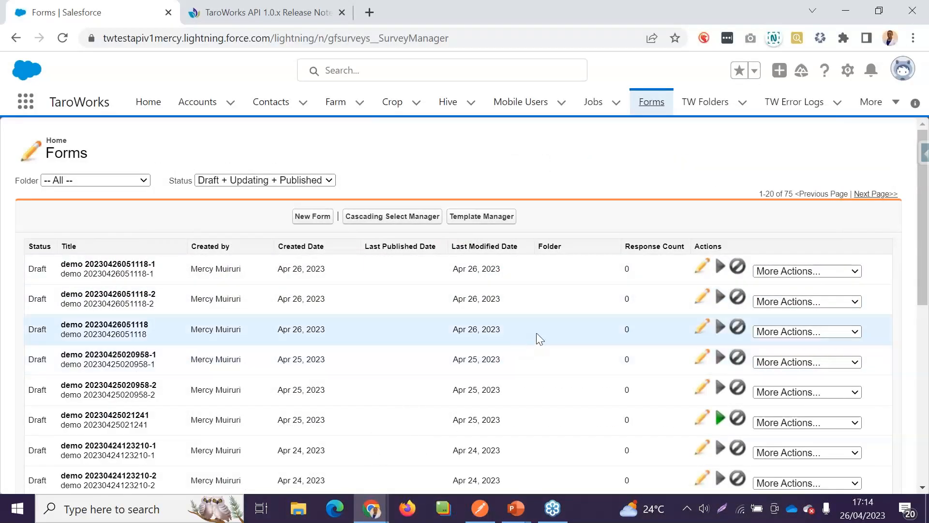
pyautogui.click(800, 332)
pyautogui.click(804, 356)
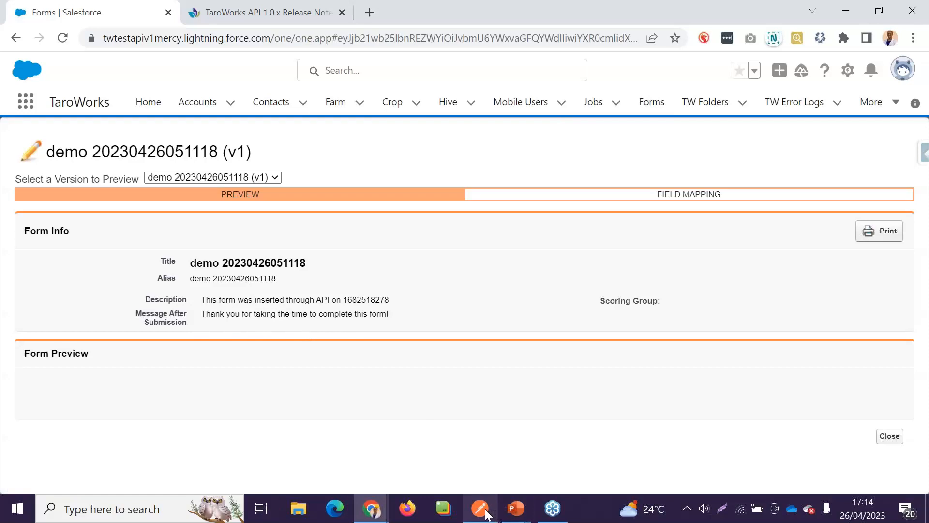
# Step: Switch to Postman and send the "Form - update existing form" request, and reload the form's preview in Salesforce in Chrome
pyautogui.click(485, 512)
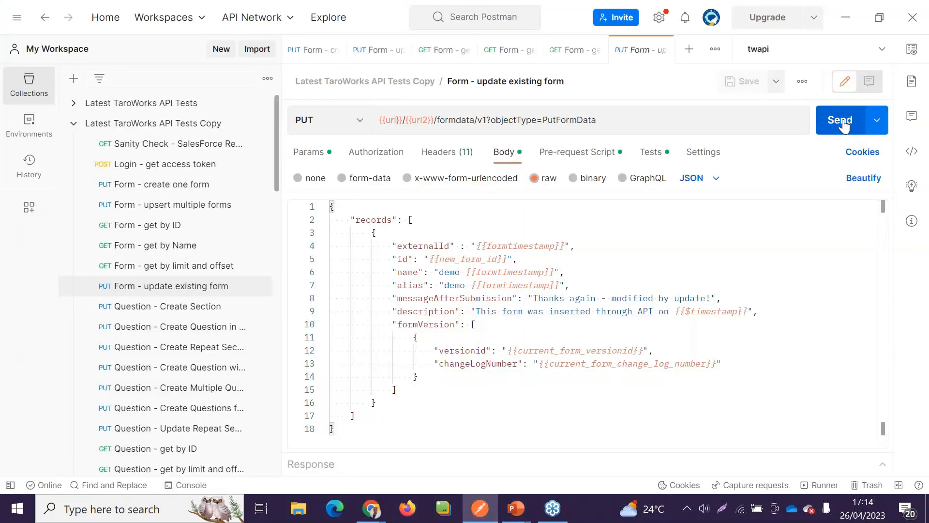
pyautogui.click(842, 122)
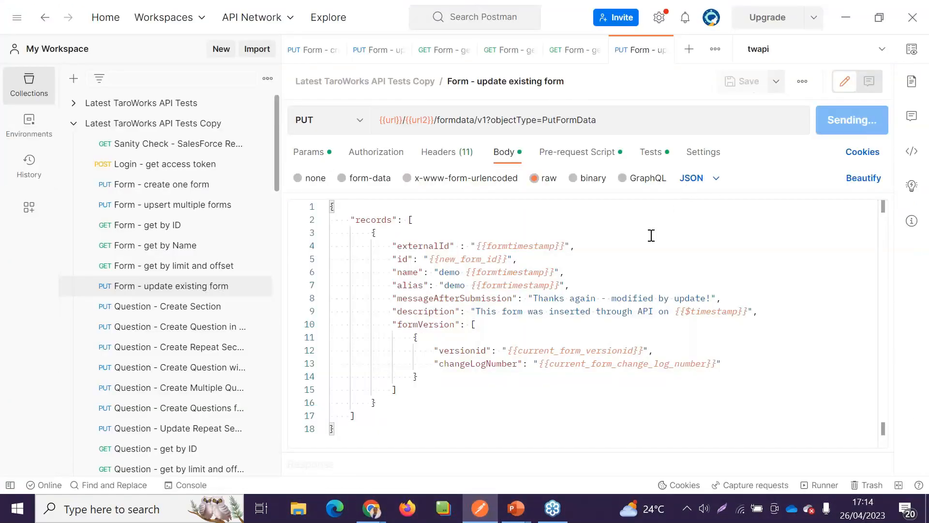
pyautogui.moveTo(544, 452); pyautogui.dragTo(575, 334)
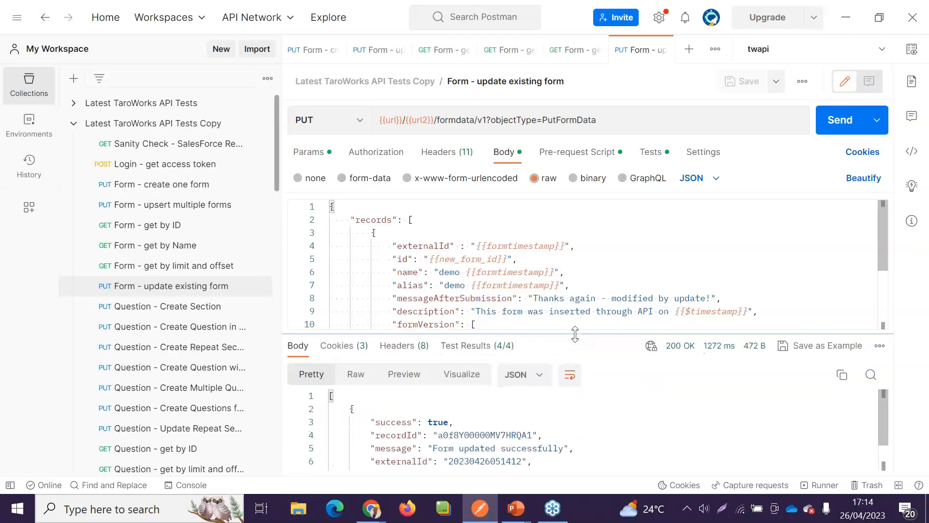
pyautogui.click(483, 517)
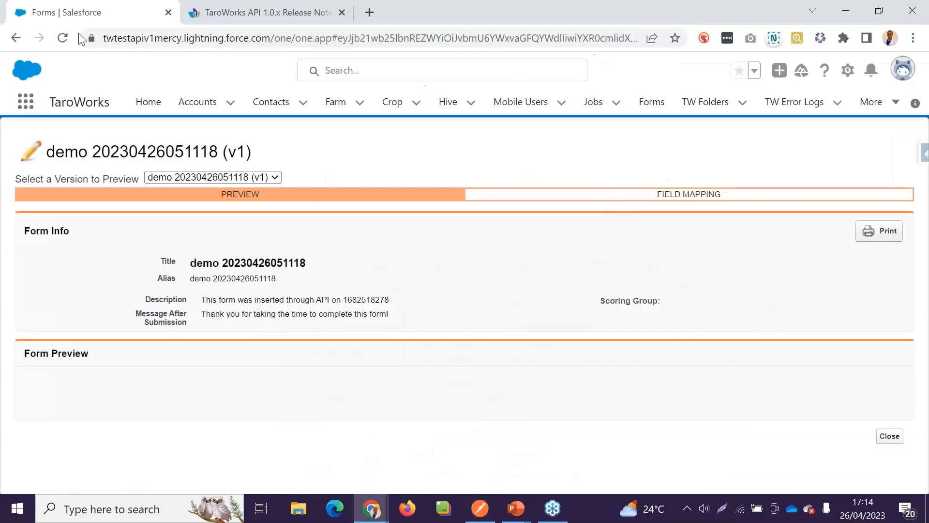
pyautogui.press('F5')
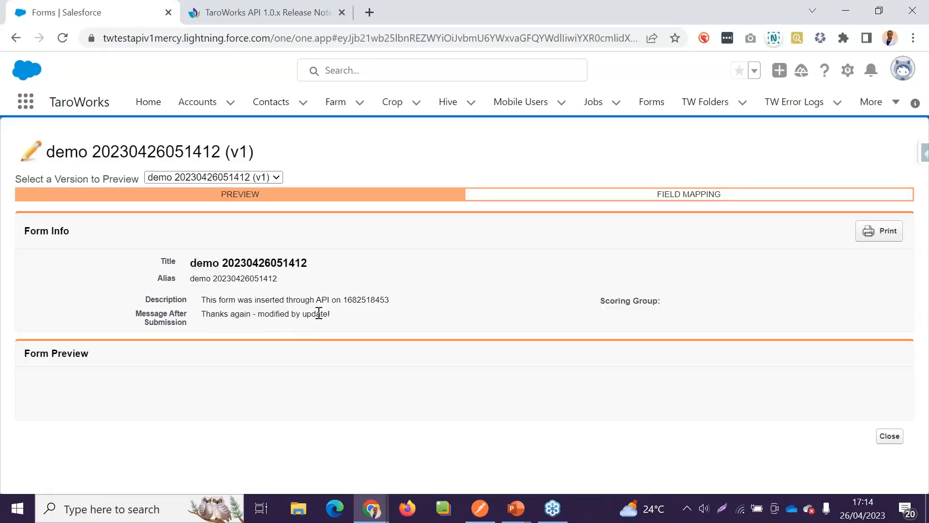
# Step: Switch to Postman and send the "Question - Create Section" request for section Main Family Member, and reload the form's preview in Salesforce in Chrome
pyautogui.click(484, 513)
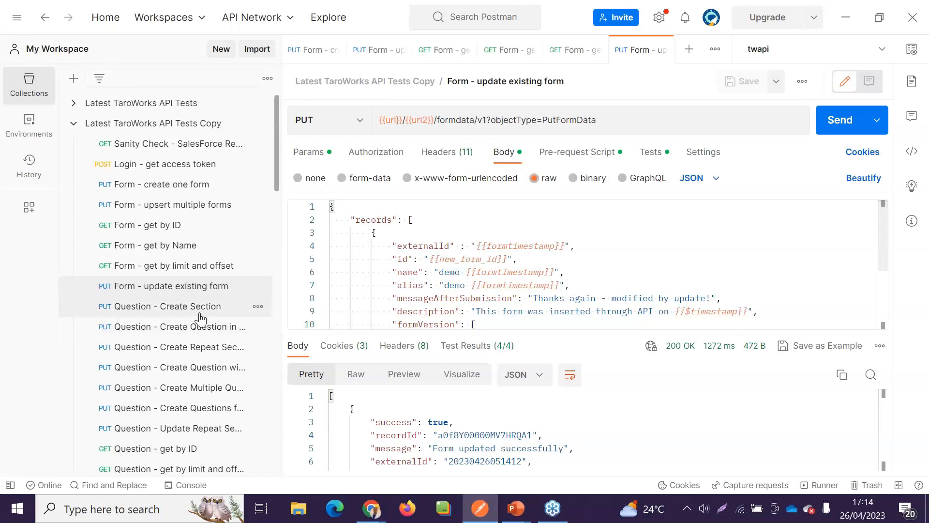
pyautogui.click(183, 311)
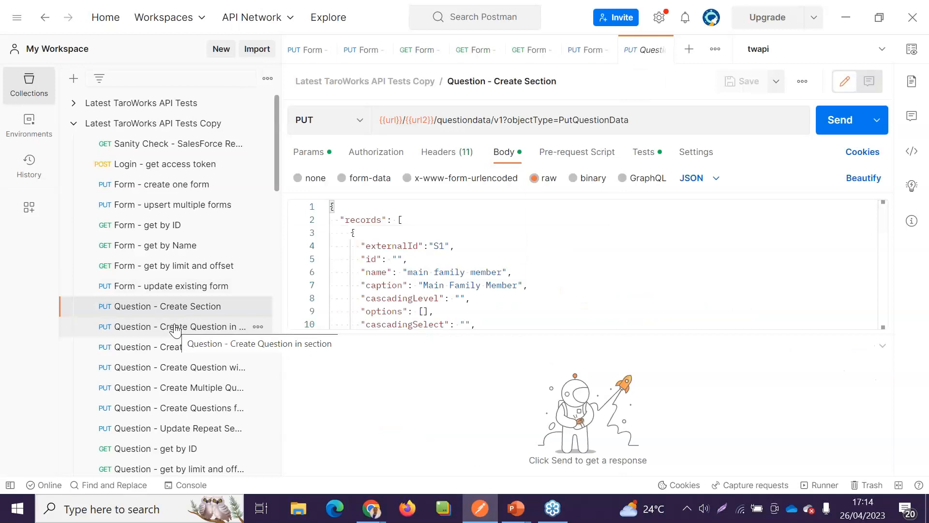
pyautogui.moveTo(499, 333); pyautogui.dragTo(516, 455)
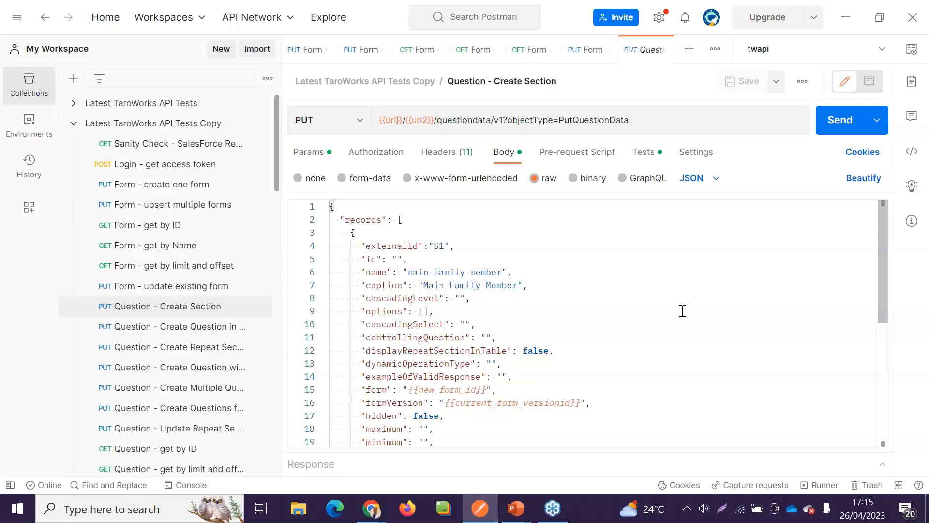
pyautogui.click(840, 120)
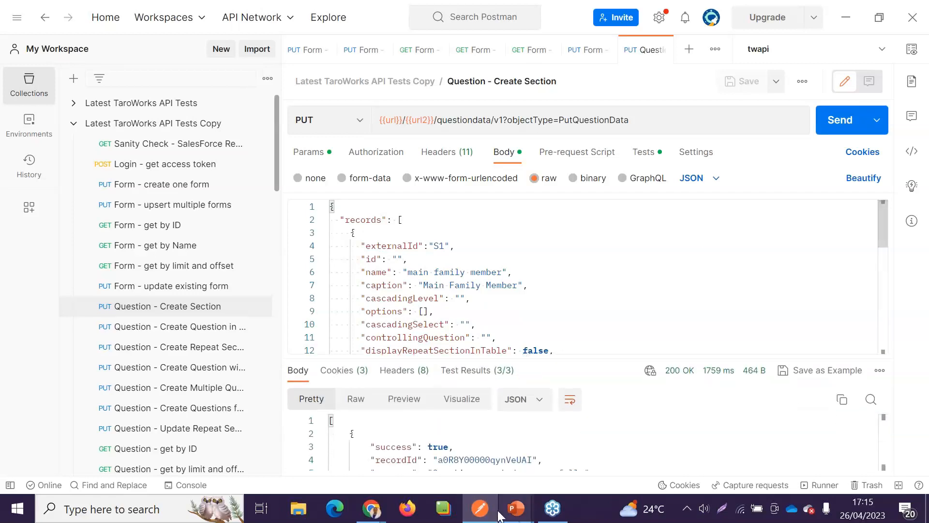
pyautogui.click(484, 511)
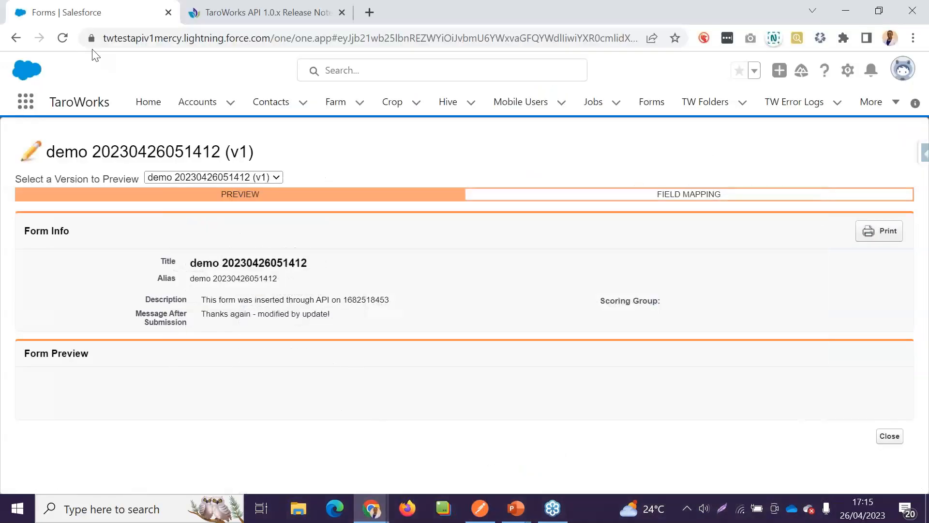
pyautogui.click(62, 38)
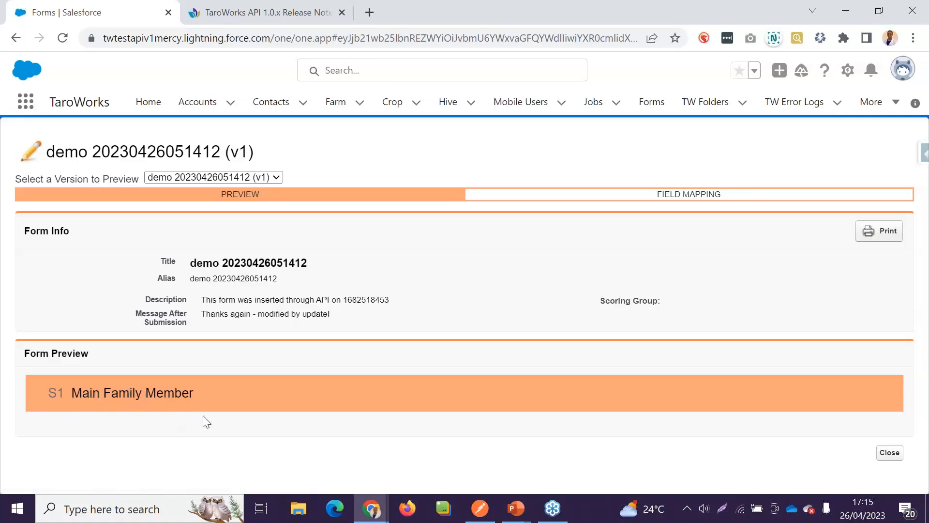
# Step: Switch to Postman and send the "Question - Create Question in section" request for question Q1, "enter your age", enlarging the response area
pyautogui.click(481, 508)
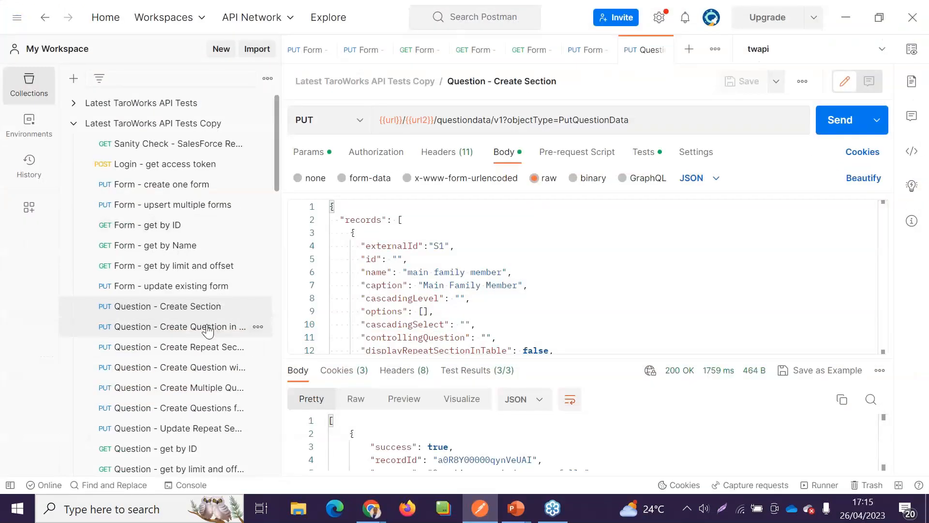
pyautogui.click(187, 334)
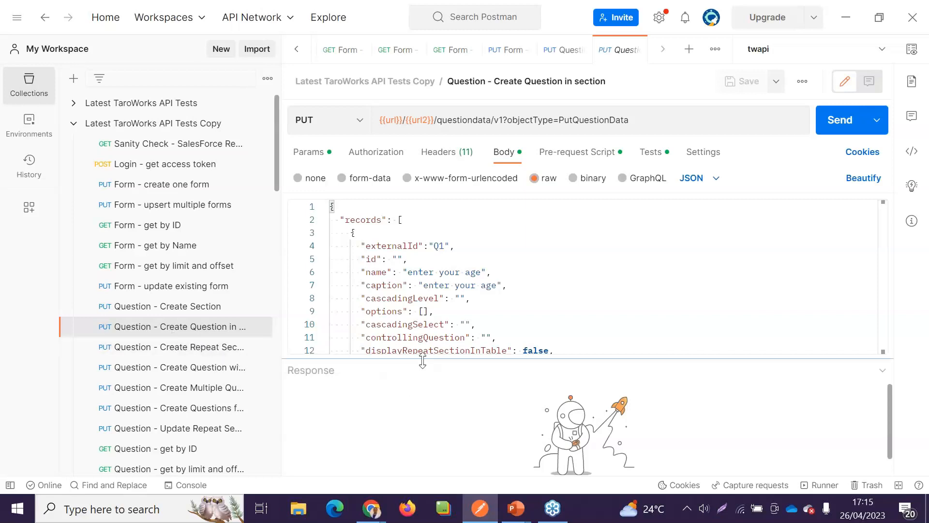
pyautogui.moveTo(428, 426); pyautogui.dragTo(431, 468)
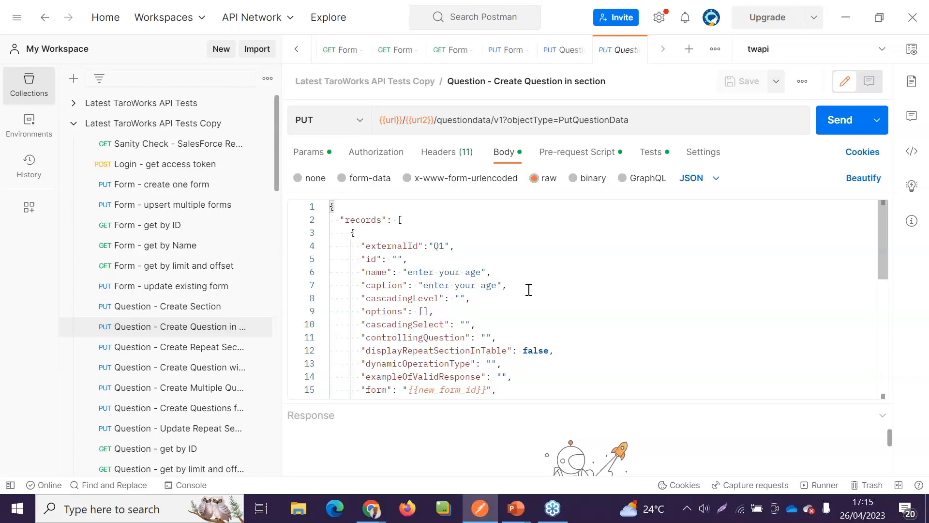
pyautogui.click(843, 121)
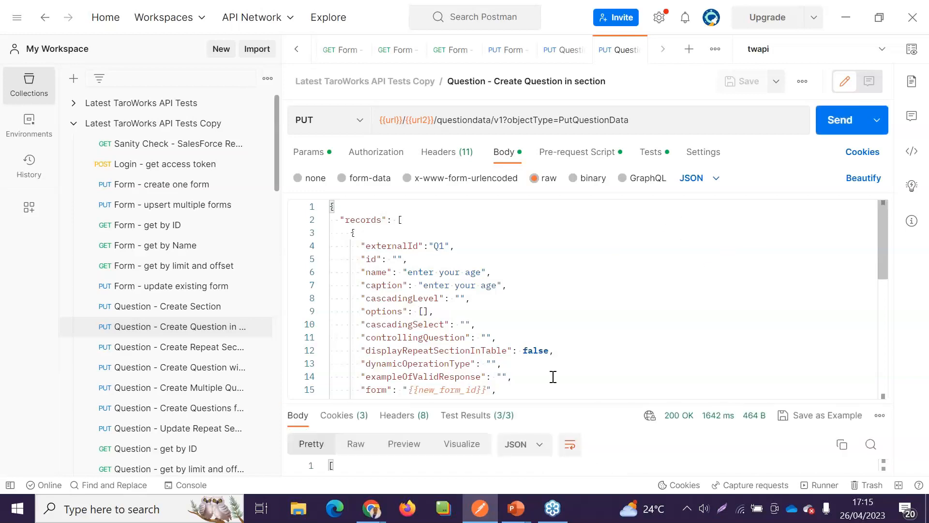
pyautogui.moveTo(532, 385); pyautogui.dragTo(532, 338)
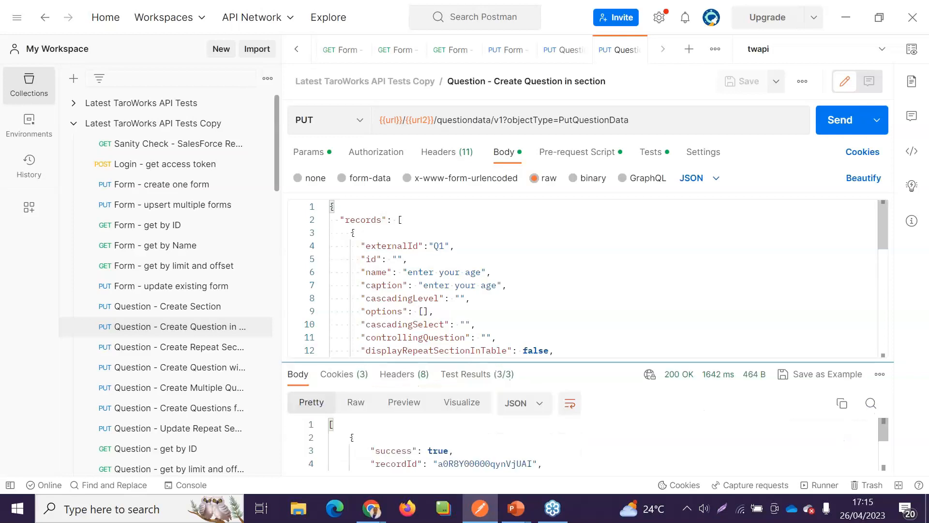
# Step: Switch to Salesforce in Chrome and reload the form's preview to check the age question under Main Family Member
pyautogui.click(480, 511)
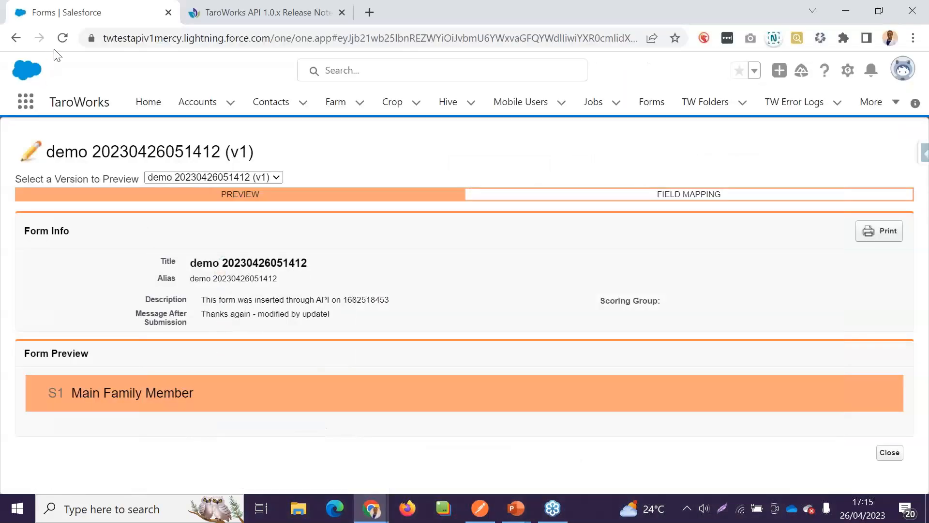
pyautogui.click(63, 38)
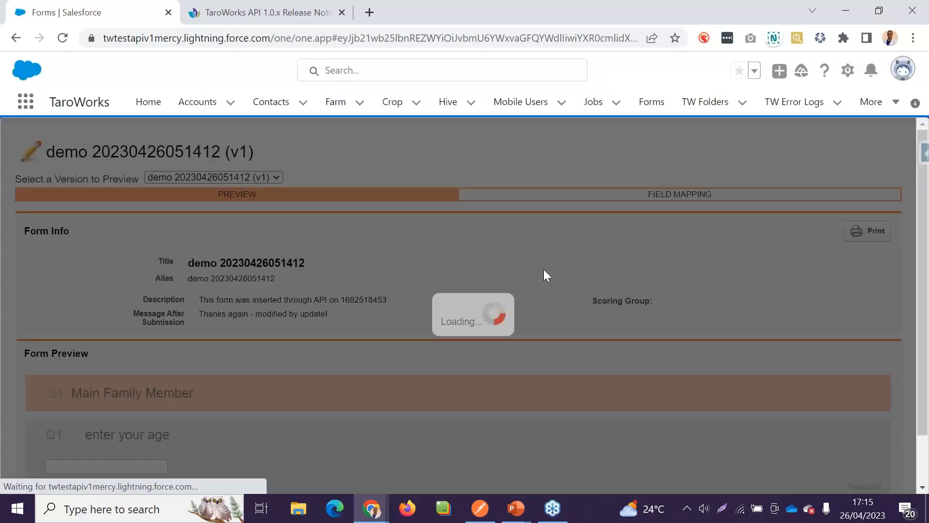
pyautogui.scroll(-2, 522, 275)
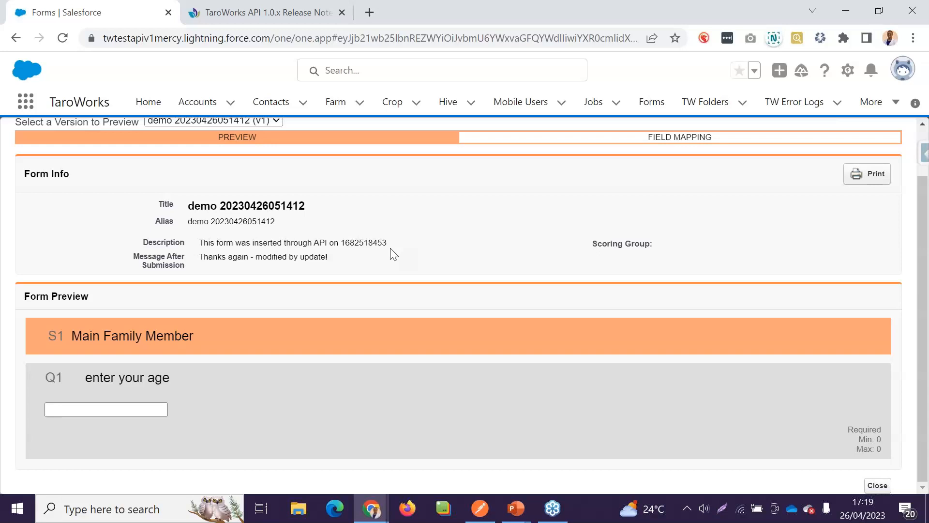
# Step: Switch to Postman and send the "Question - Create Repeat Section" request for repeat section RS1, Children Details
pyautogui.click(475, 513)
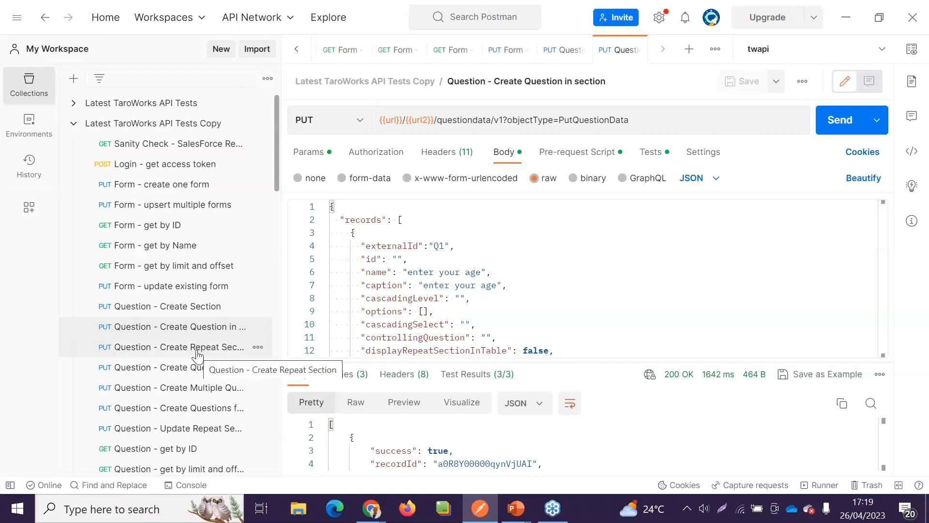
pyautogui.click(479, 513)
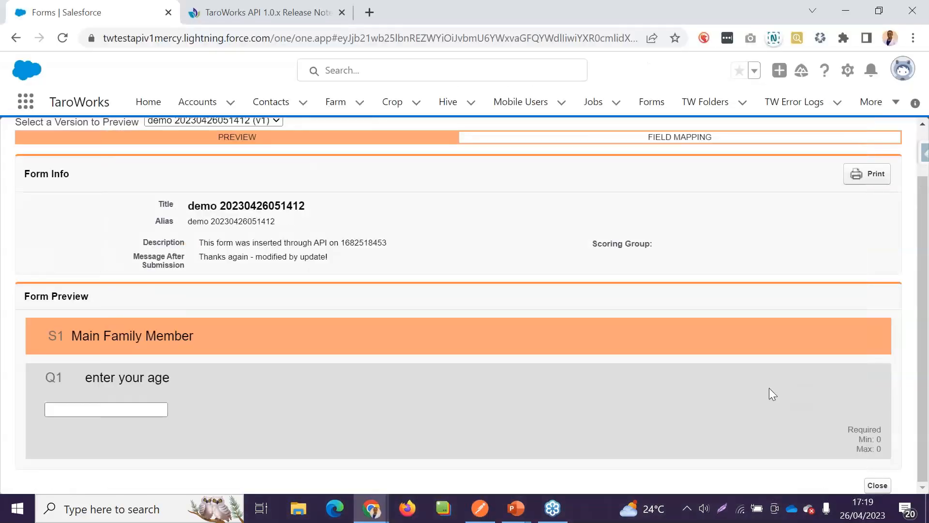
pyautogui.click(486, 508)
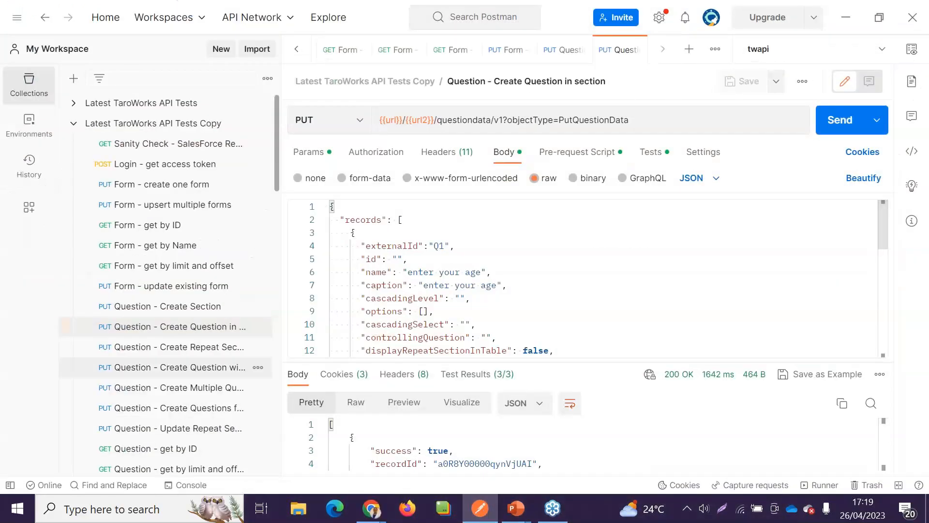
pyautogui.click(201, 348)
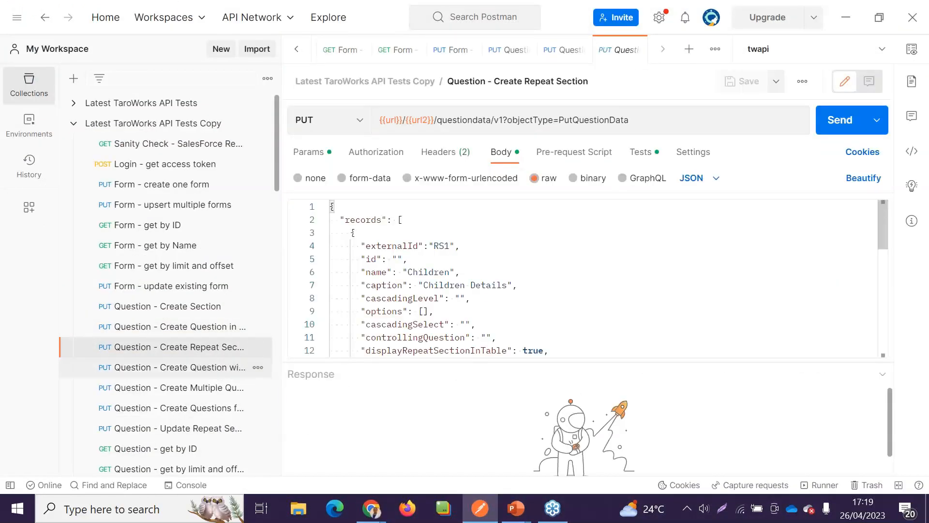
pyautogui.moveTo(439, 368); pyautogui.dragTo(459, 444)
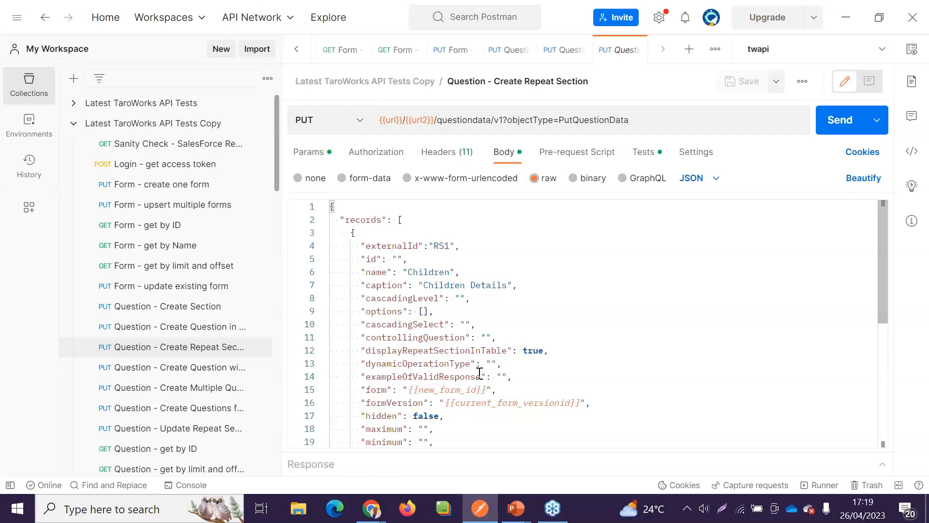
pyautogui.click(840, 131)
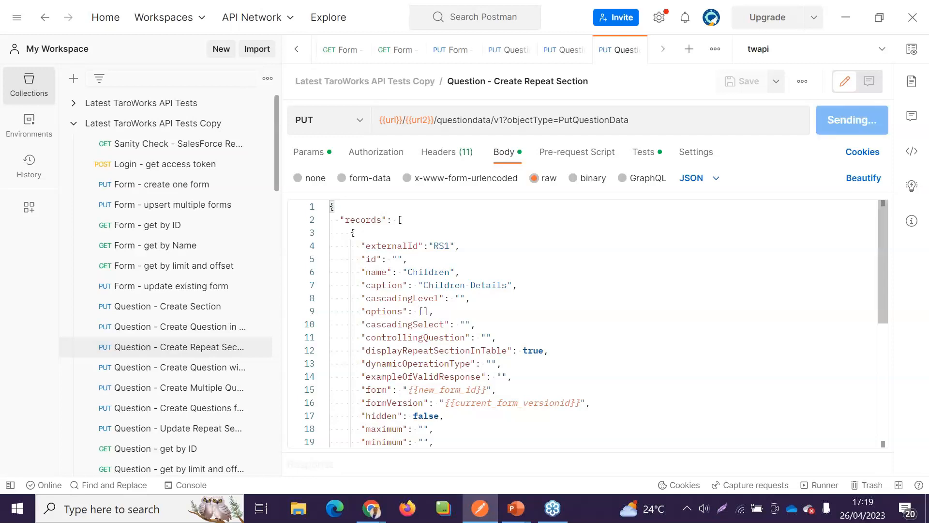
pyautogui.moveTo(507, 452); pyautogui.dragTo(532, 346)
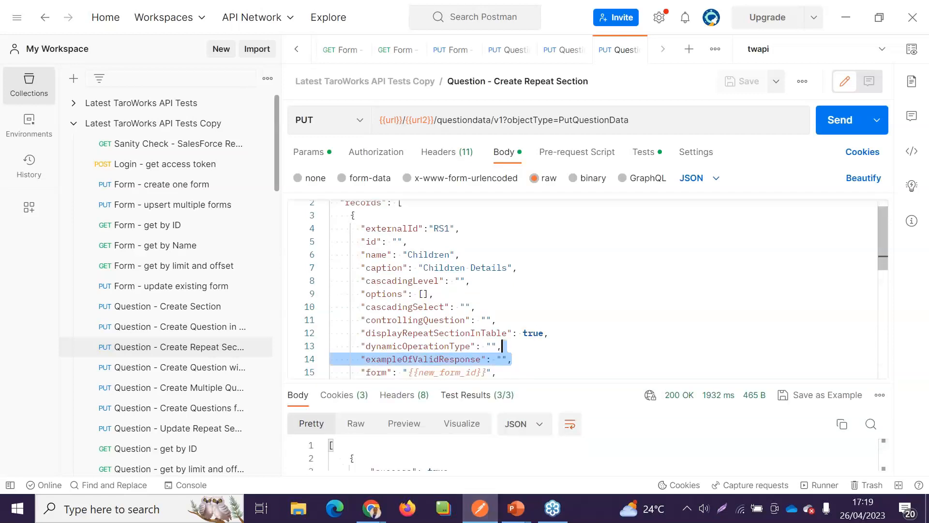
# Step: Switch to Salesforce in Chrome and reload the form's preview to check the Children Details repeat section
pyautogui.click(480, 509)
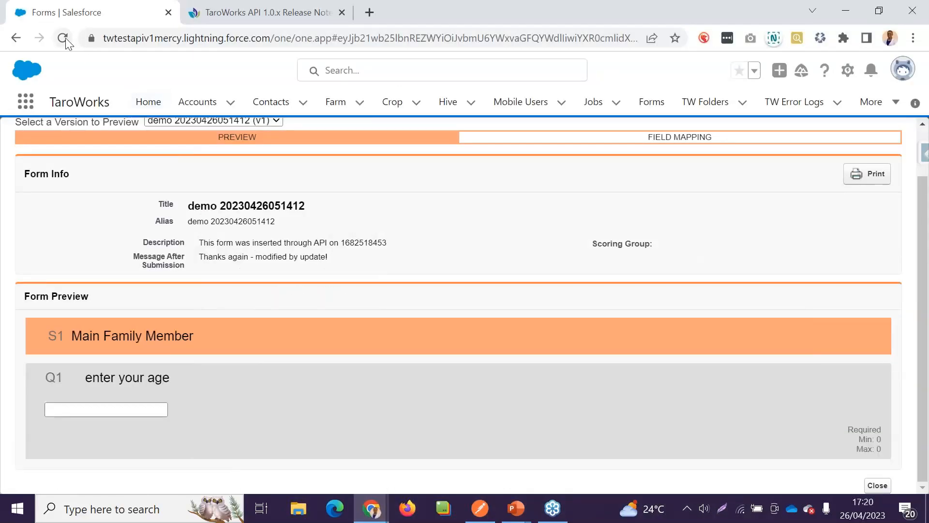
pyautogui.click(66, 38)
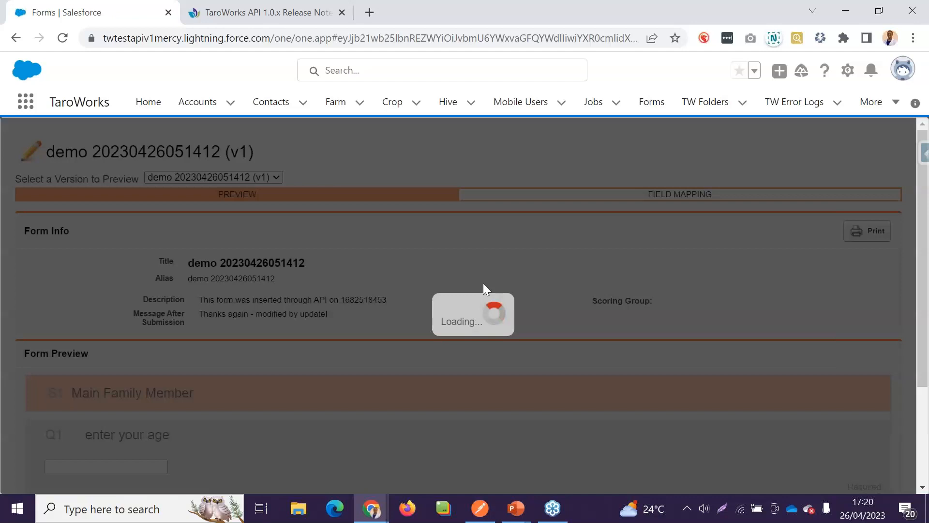
pyautogui.scroll(-3, 204, 403)
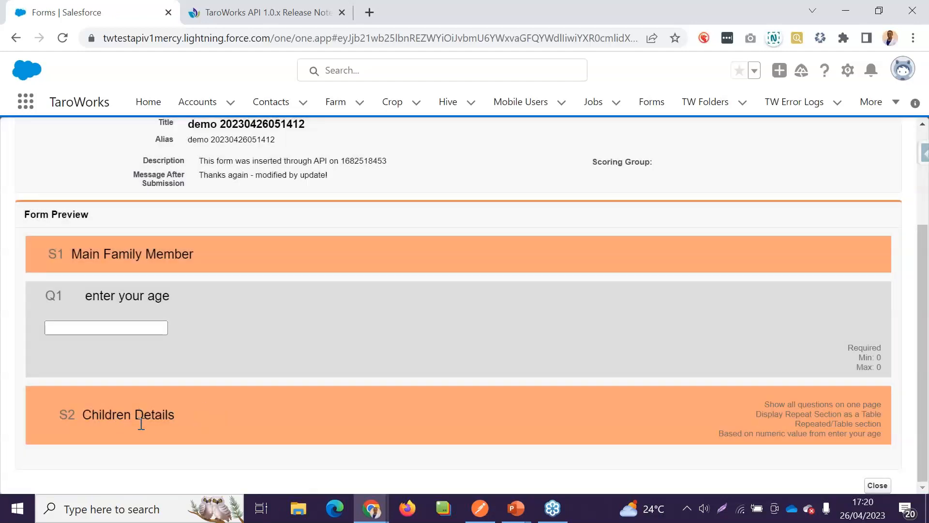
# Step: Switch to Postman, review the "Question - Create Question with Options" body for the gender question with options male, female and other, and send the request
pyautogui.click(484, 514)
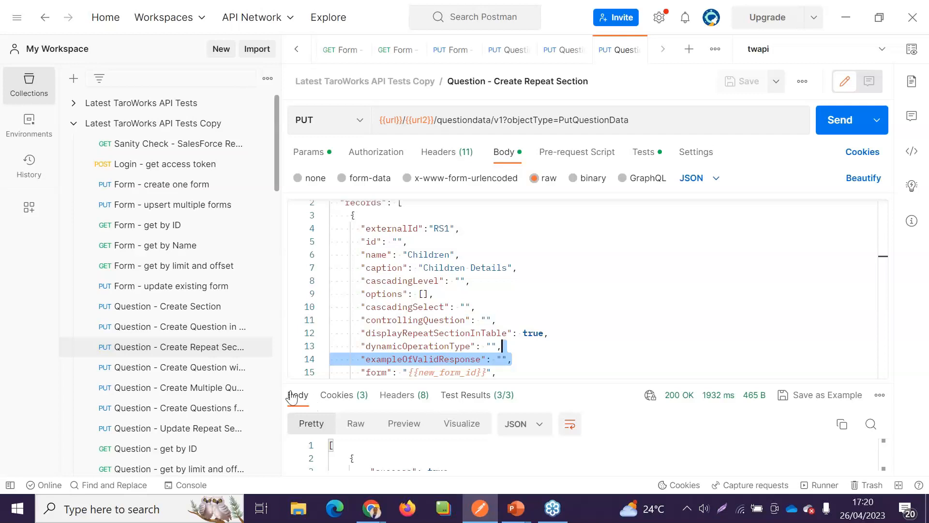
pyautogui.click(202, 372)
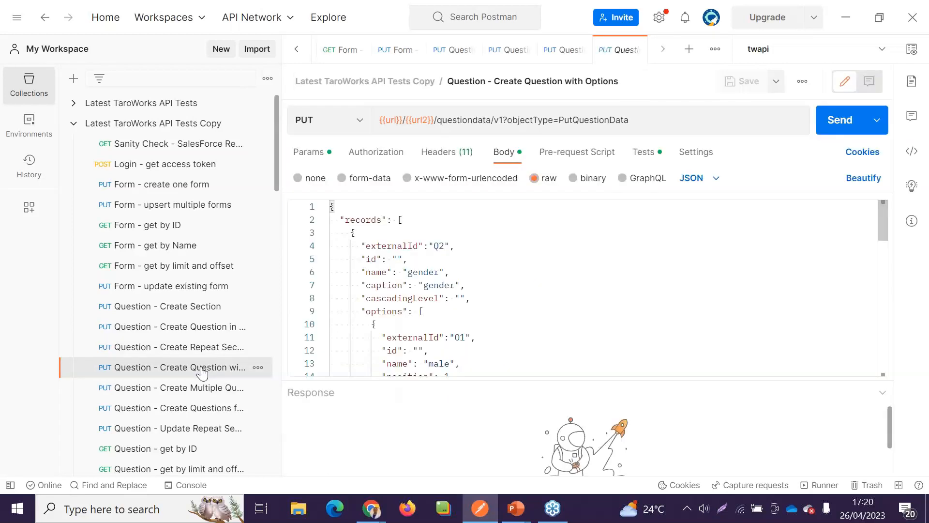
pyautogui.moveTo(427, 407); pyautogui.dragTo(427, 429)
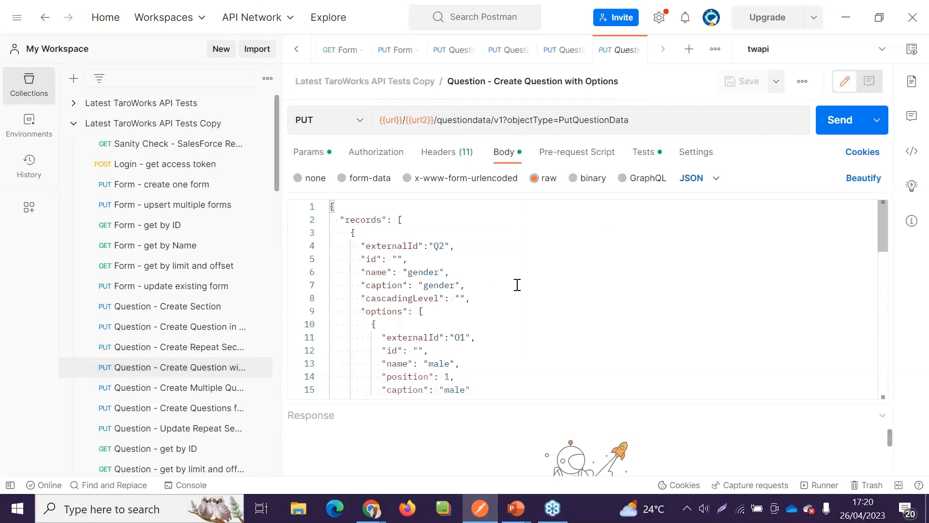
pyautogui.scroll(-2, 517, 285)
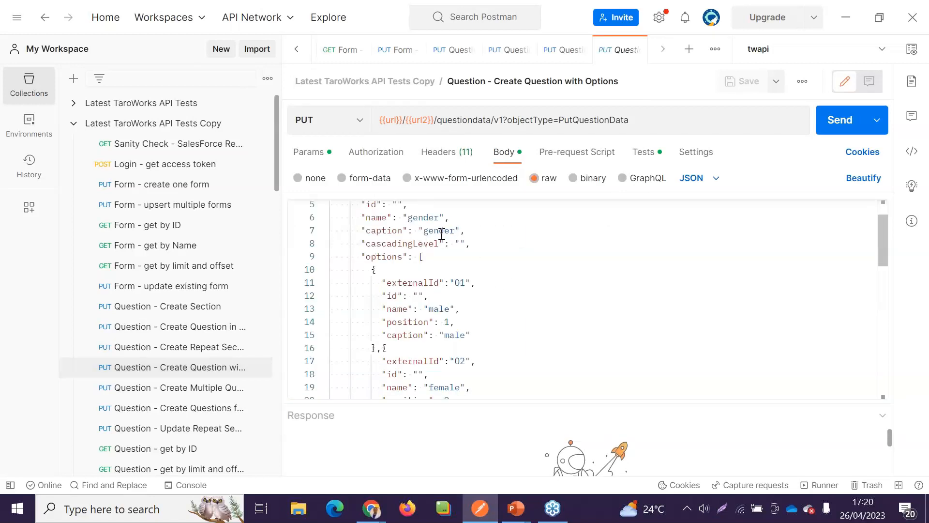
pyautogui.scroll(-2, 525, 308)
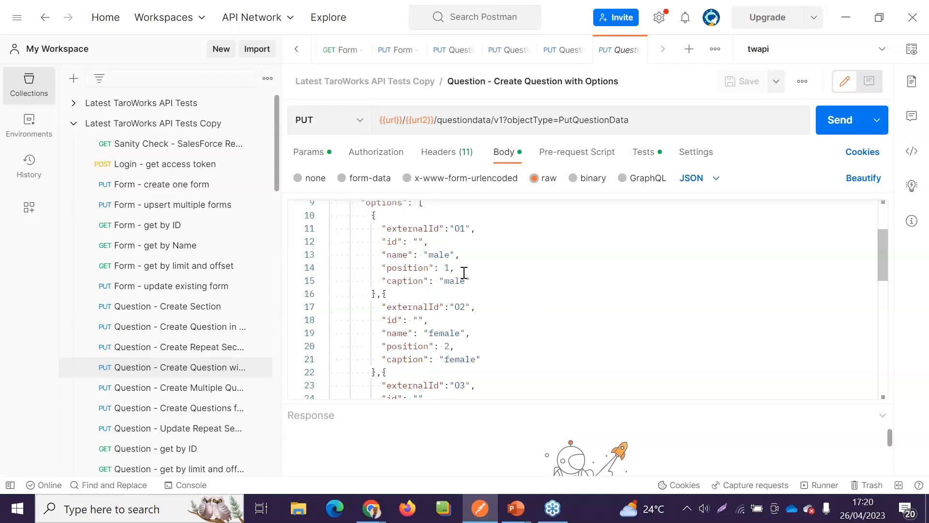
pyautogui.scroll(-6, 519, 285)
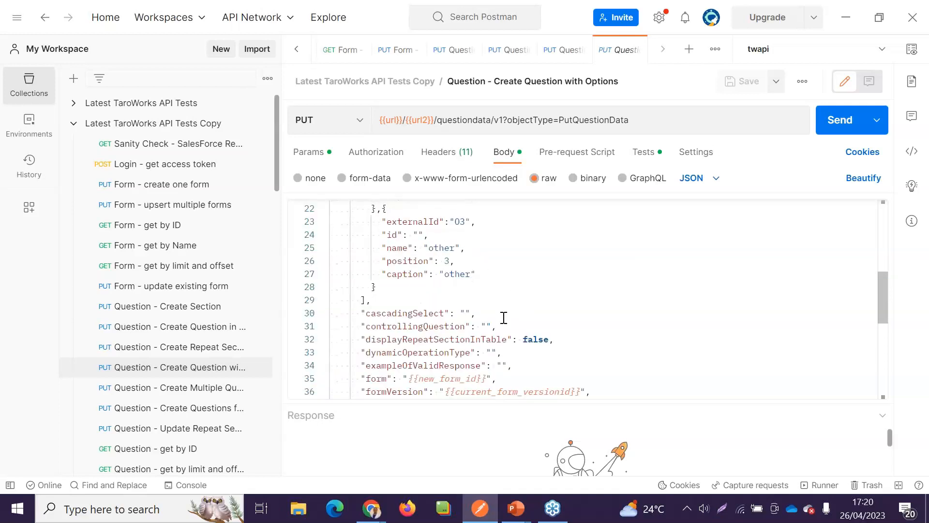
pyautogui.click(830, 128)
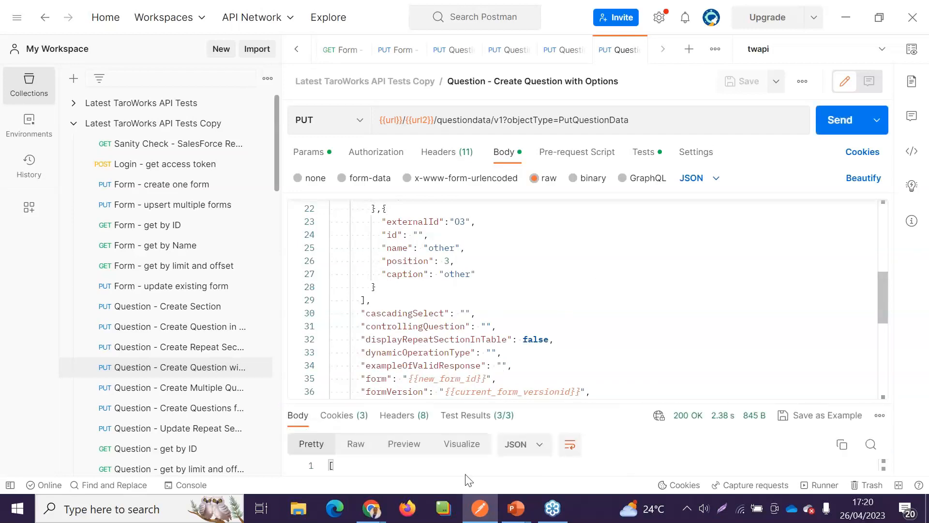
# Step: Reload the form's preview in Salesforce in Chrome to check the gender question and its options, and return to Postman
pyautogui.click(372, 509)
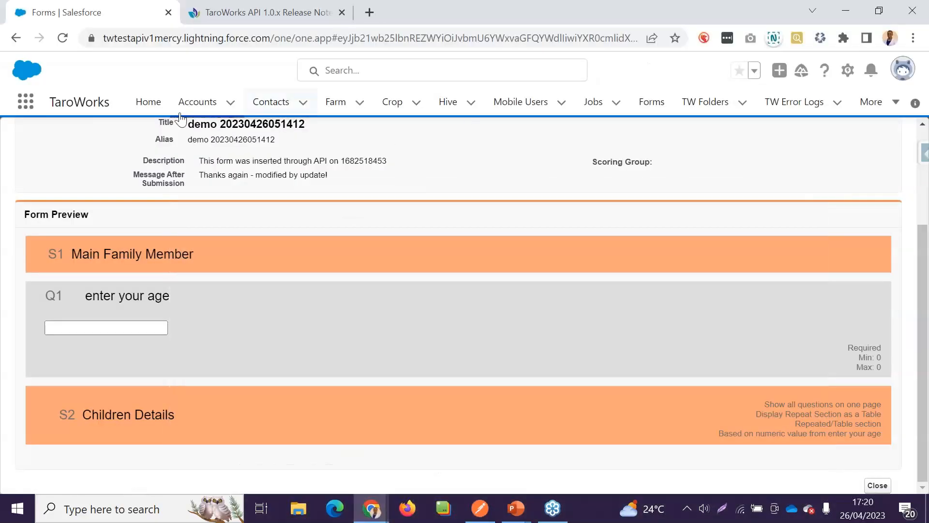
pyautogui.click(63, 38)
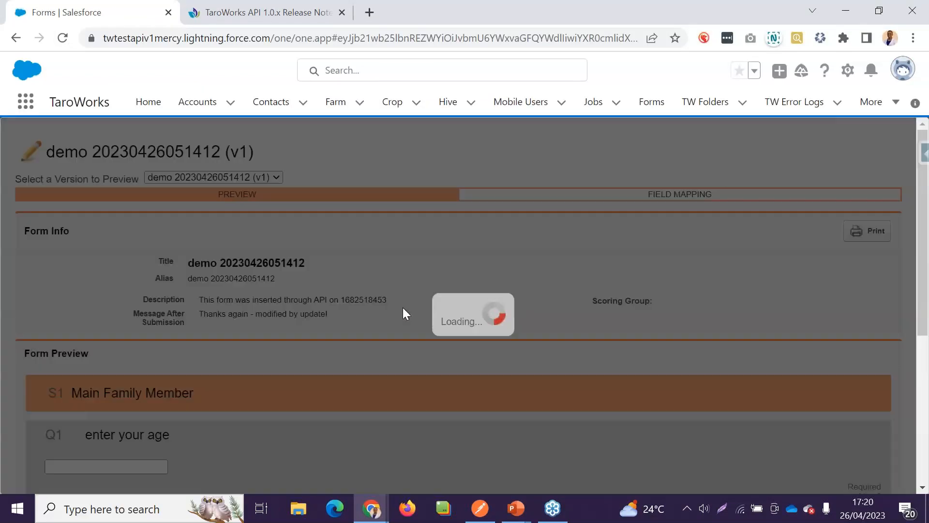
pyautogui.scroll(-5, 404, 309)
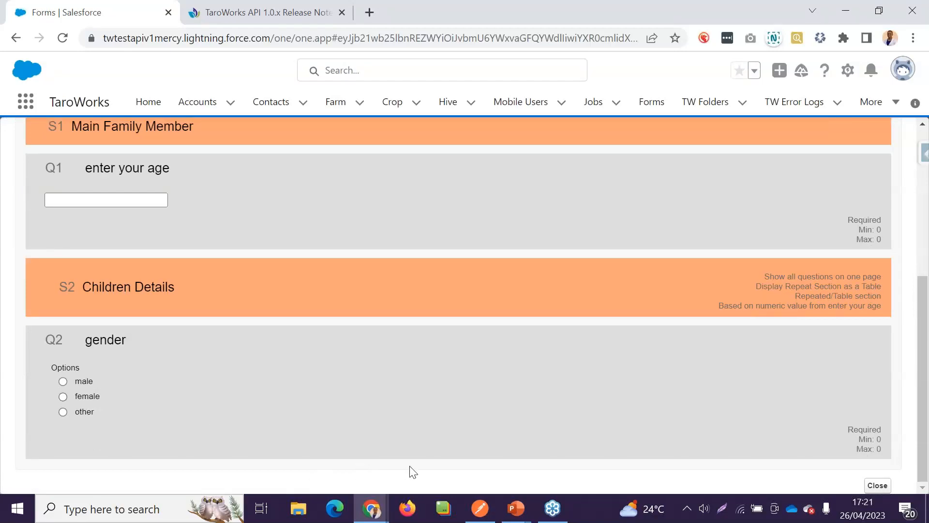
pyautogui.click(480, 509)
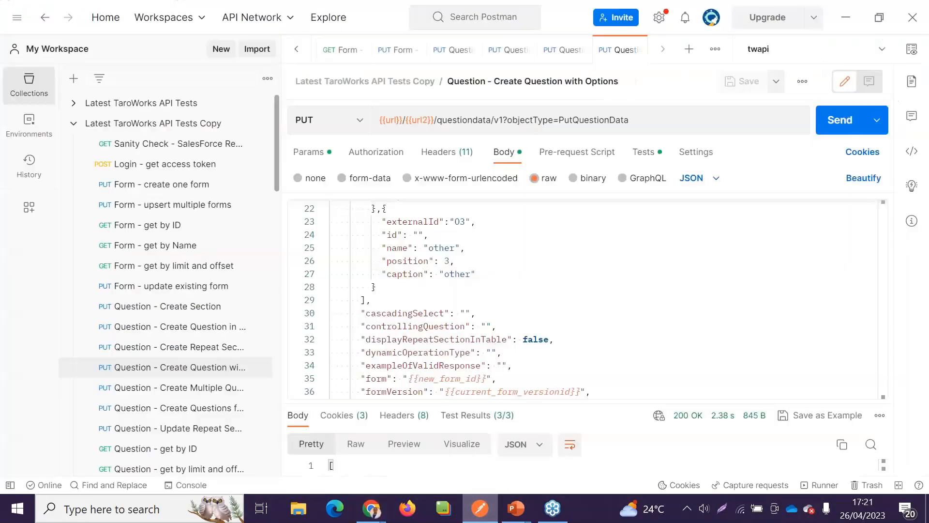
# Step: Open the "Question - Create Multiple Questions" request and examine the Best Friend Details section NS1 and Best Friend Age question NQ1 in its body
pyautogui.click(203, 397)
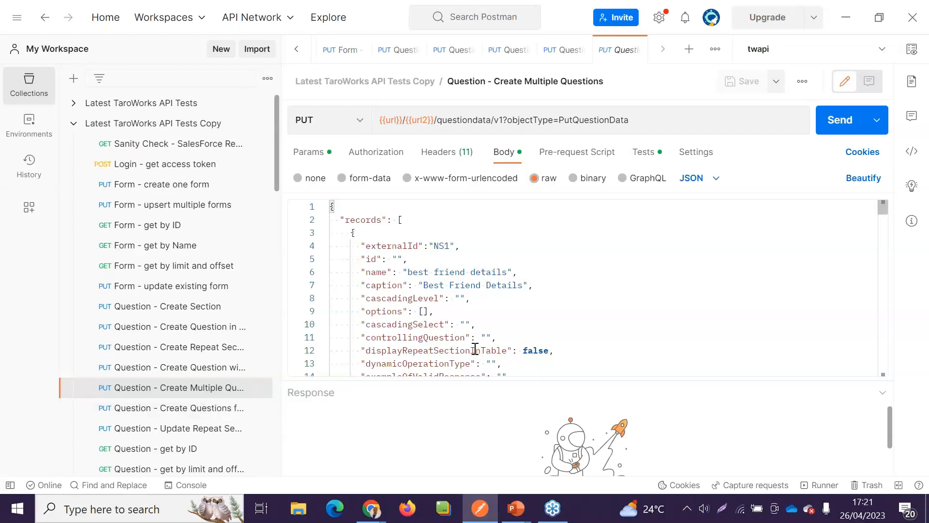
pyautogui.moveTo(498, 379); pyautogui.dragTo(499, 402)
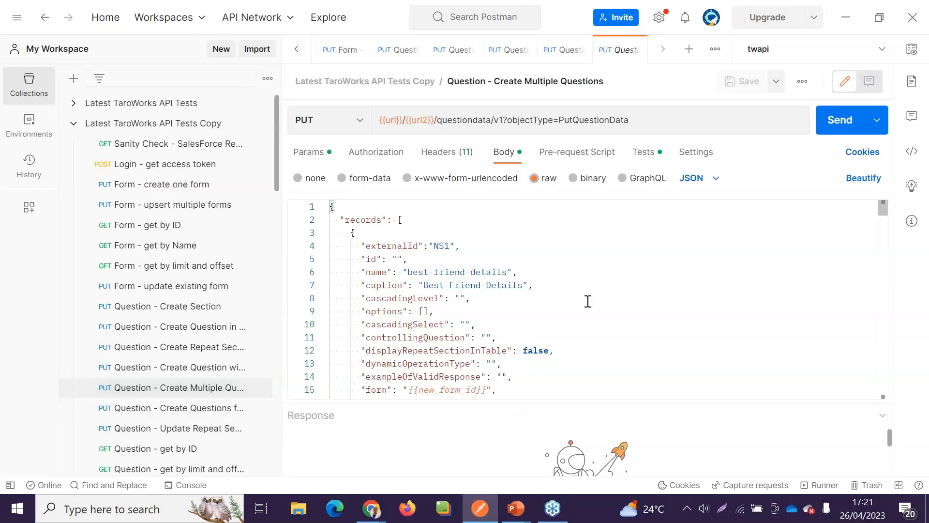
pyautogui.scroll(-11, 588, 302)
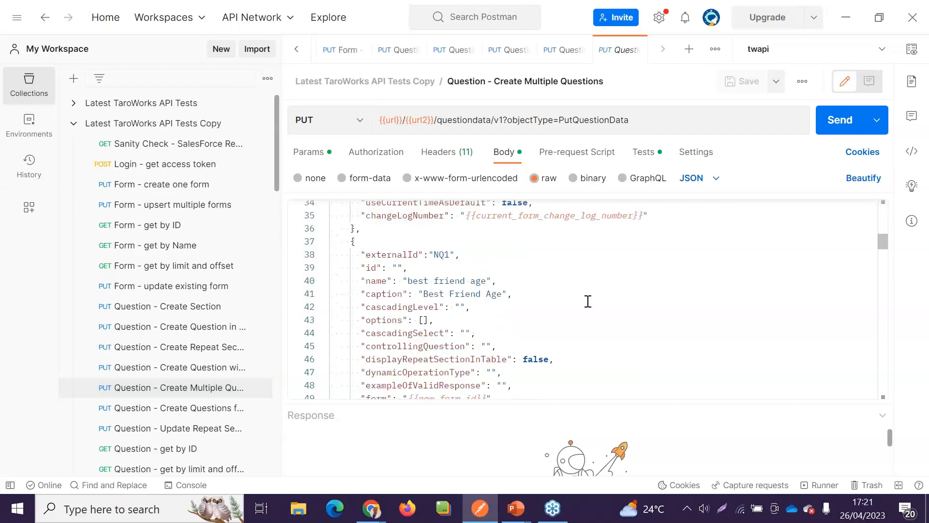
pyautogui.scroll(-2, 588, 301)
pyautogui.scroll(-2, 588, 301)
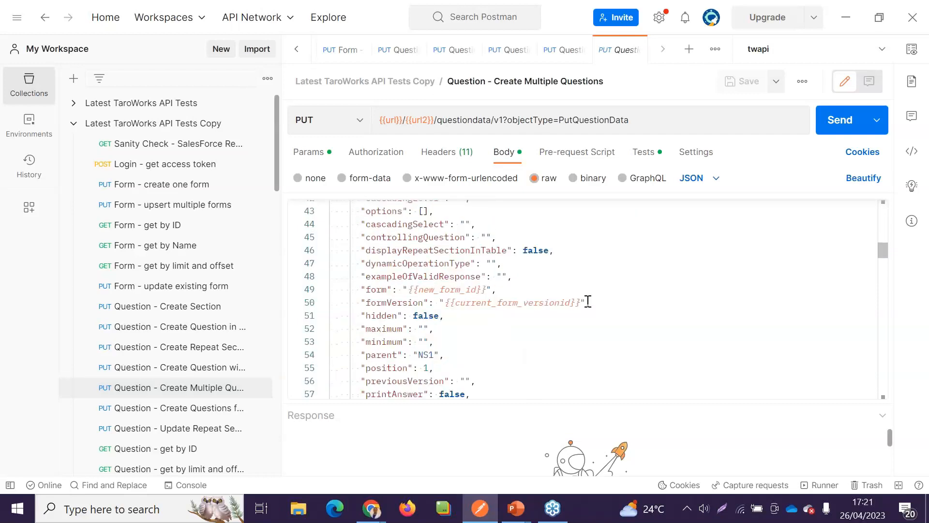
pyautogui.scroll(-3, 583, 310)
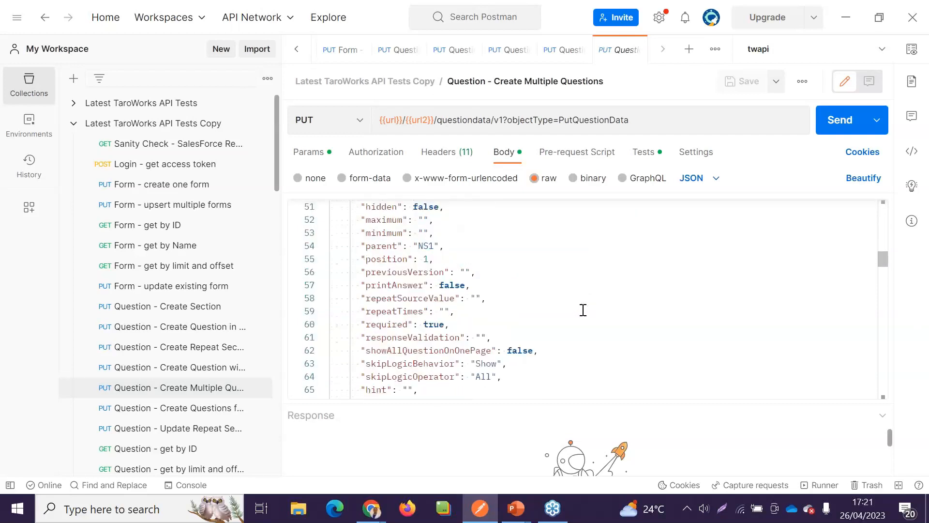
pyautogui.scroll(-5, 584, 310)
pyautogui.scroll(20, 583, 310)
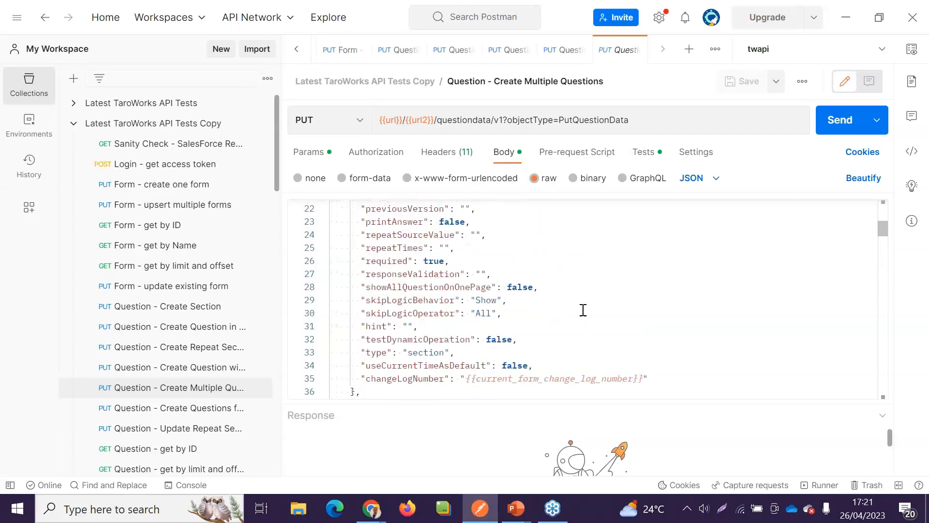
pyautogui.scroll(-10, 583, 310)
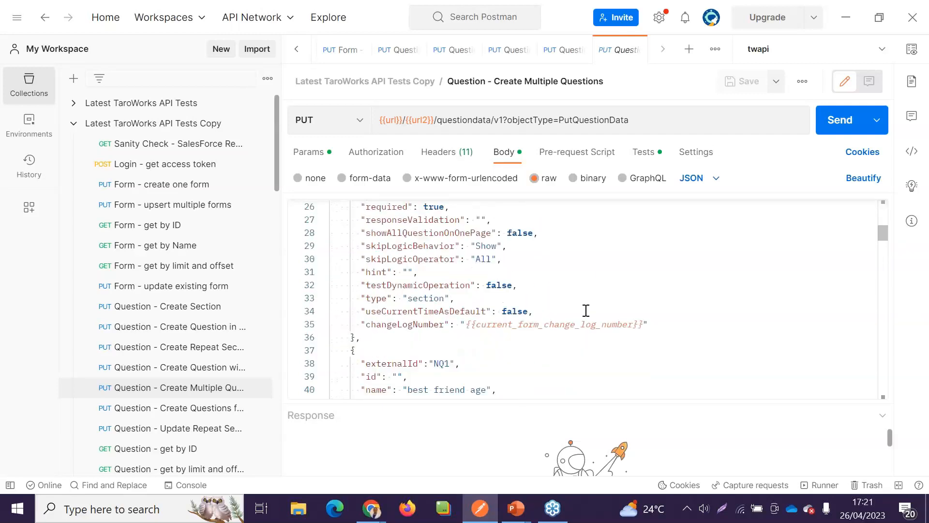
pyautogui.scroll(-10, 586, 309)
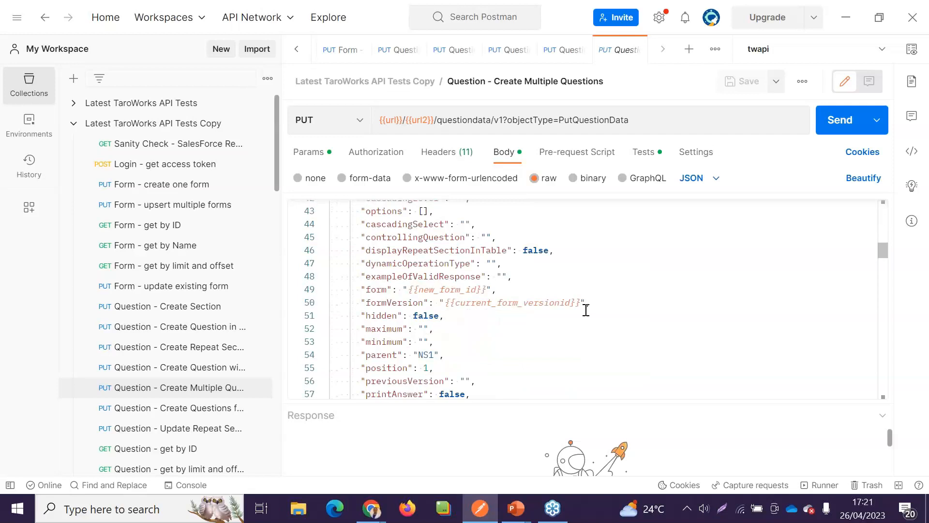
# Step: Review the Best Friend Children repeat section NRS1 and the address and gender questions in the body, and send the request
pyautogui.scroll(-1, 586, 310)
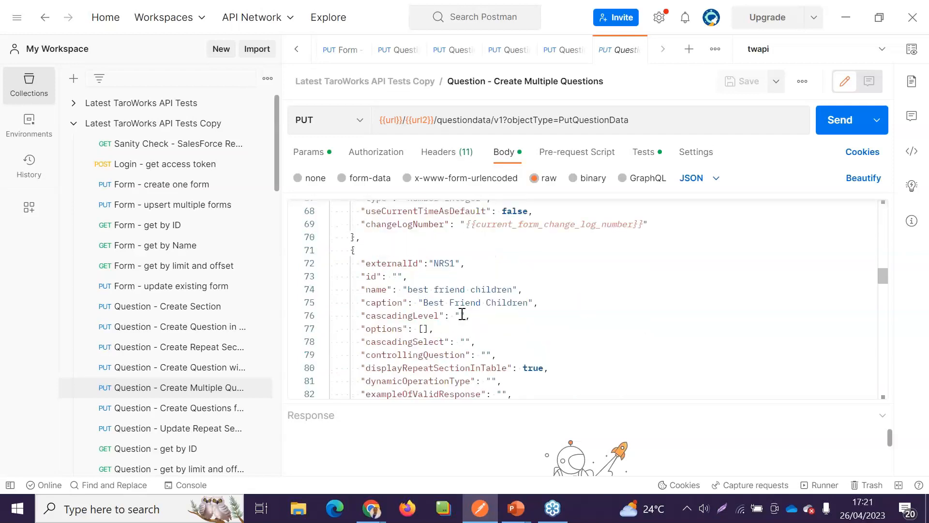
pyautogui.scroll(-11, 474, 322)
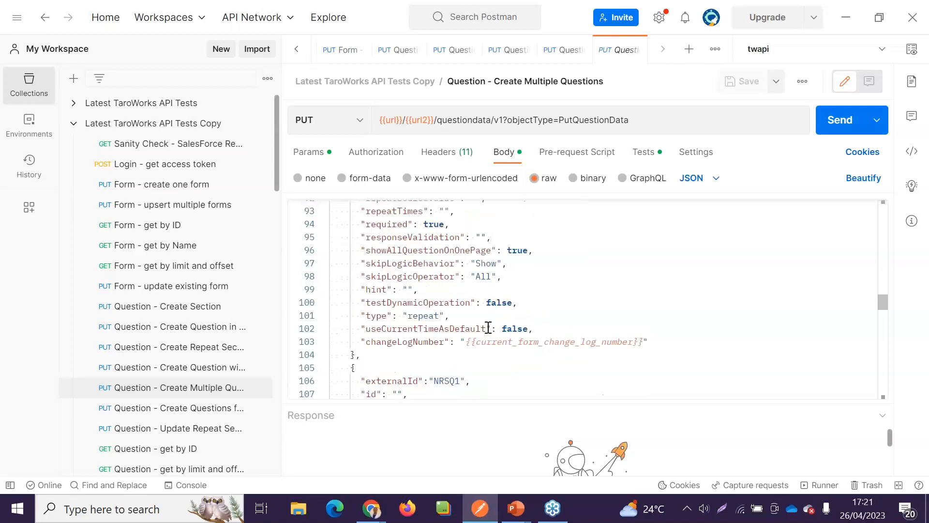
pyautogui.scroll(-6, 487, 328)
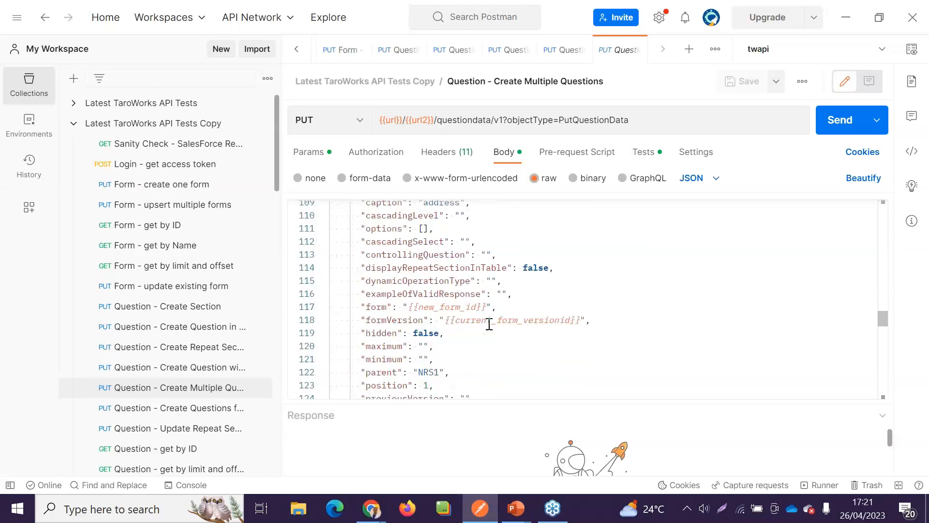
pyautogui.scroll(-4, 489, 324)
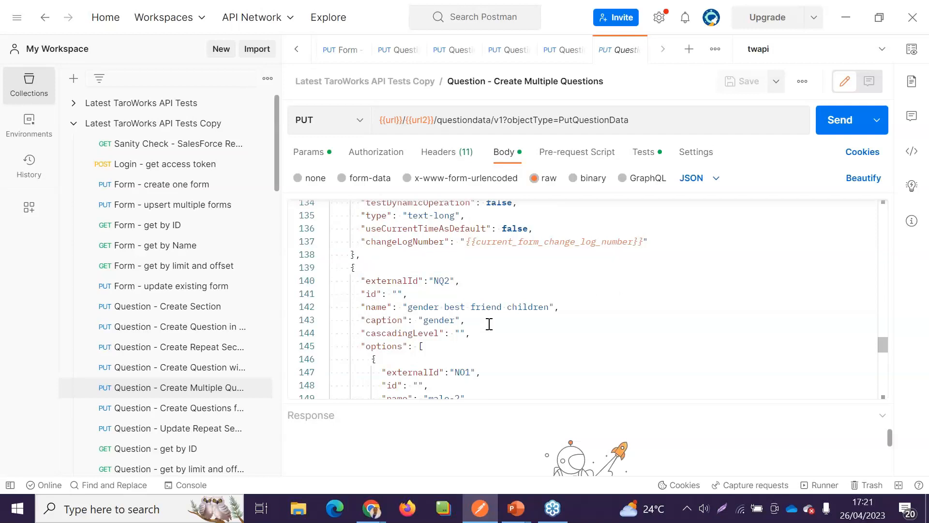
pyautogui.click(840, 120)
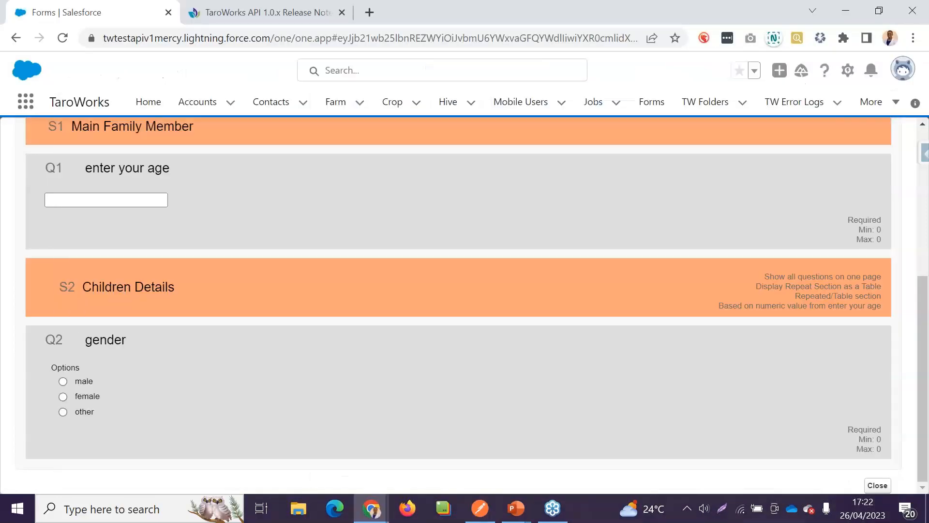
# Step: Switch to Salesforce in Chrome and reload the form's preview to check the Best Friend Details and Best Friend Children sections with their questions
pyautogui.click(480, 508)
pyautogui.click(63, 38)
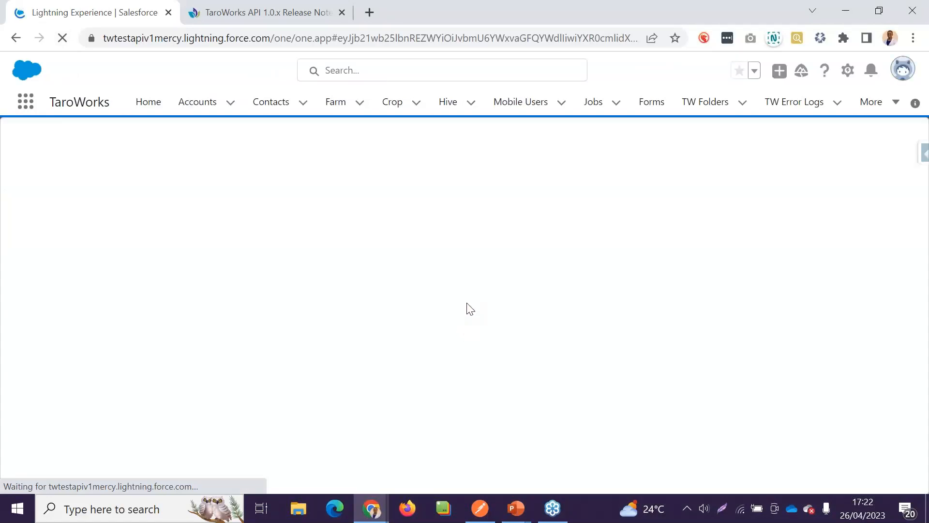
pyautogui.scroll(-7, 466, 303)
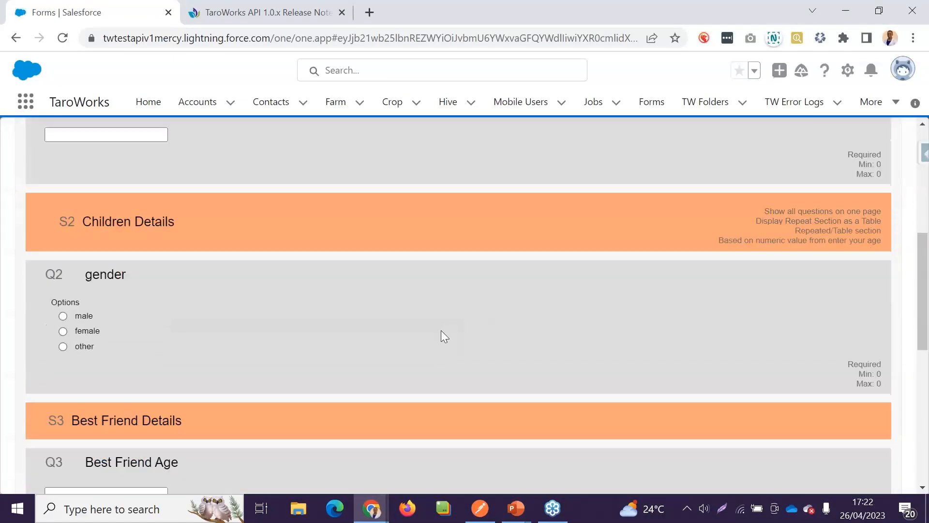
pyautogui.scroll(-2, 441, 331)
pyautogui.scroll(1, 440, 330)
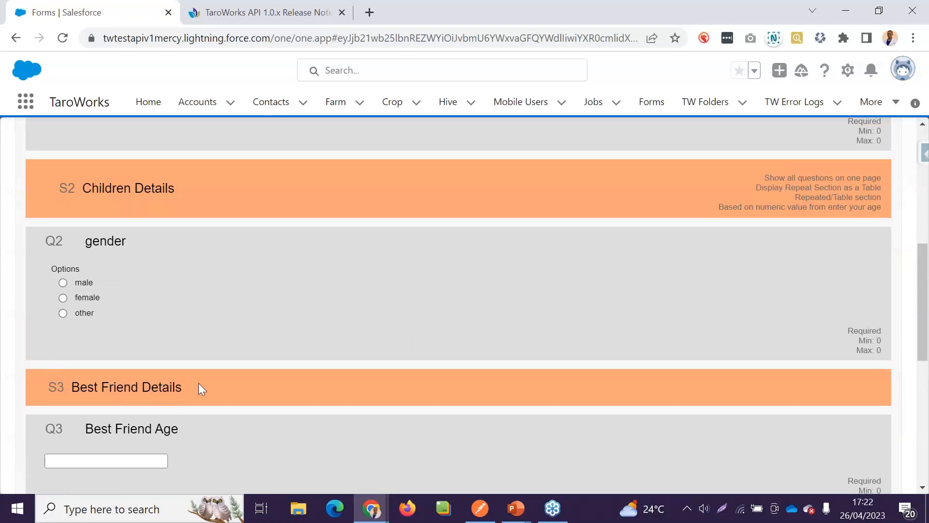
pyautogui.scroll(-6, 219, 382)
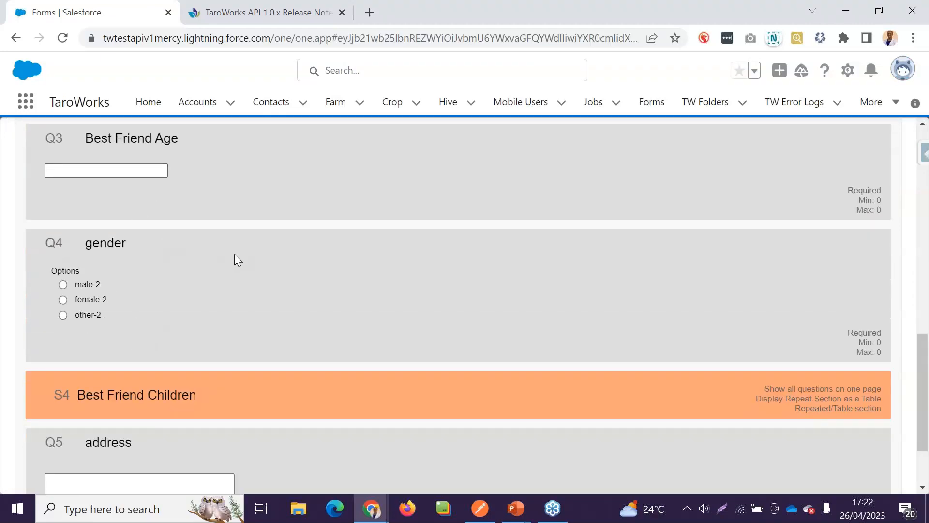
pyautogui.scroll(-2, 234, 255)
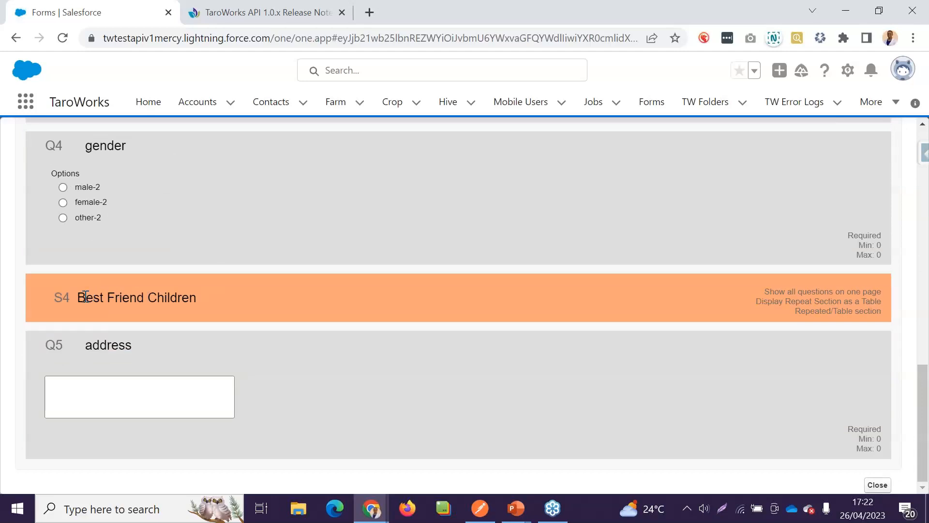
pyautogui.scroll(4, 205, 324)
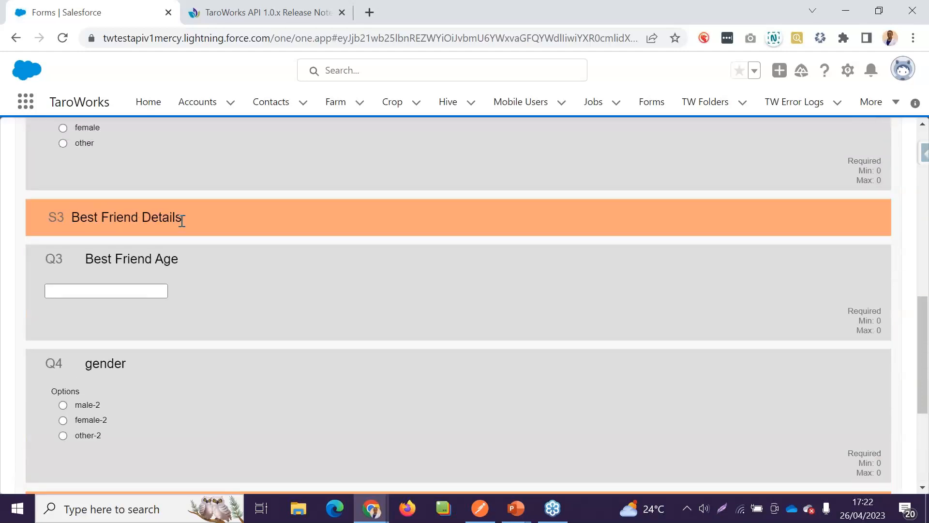
pyautogui.scroll(-4, 184, 237)
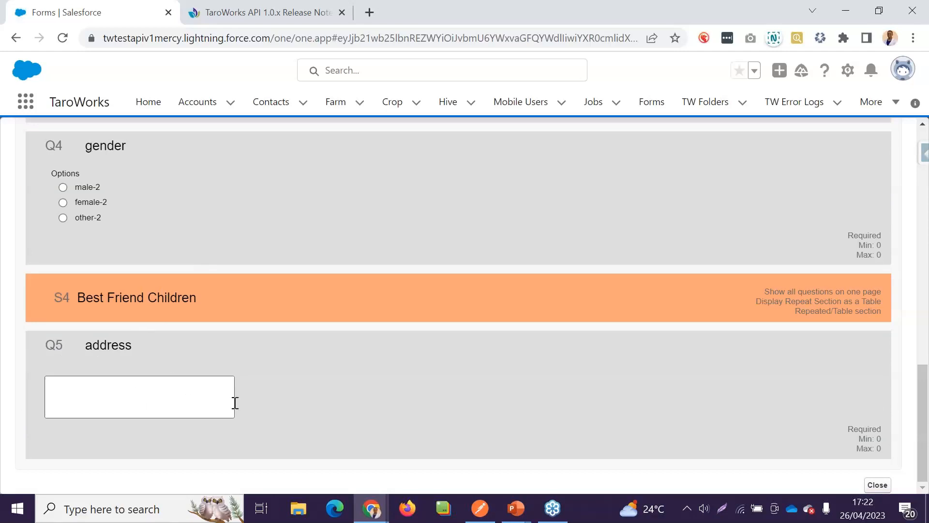
# Step: Switch to Postman, open the request that creates questions for an existing section, and examine its Your Details section, occupation and first name records
pyautogui.moveTo(480, 515)
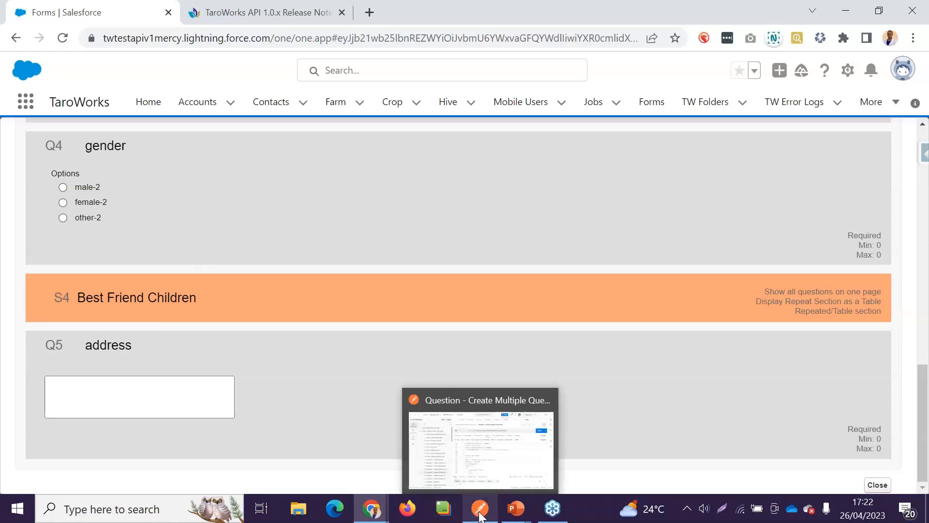
pyautogui.click(486, 452)
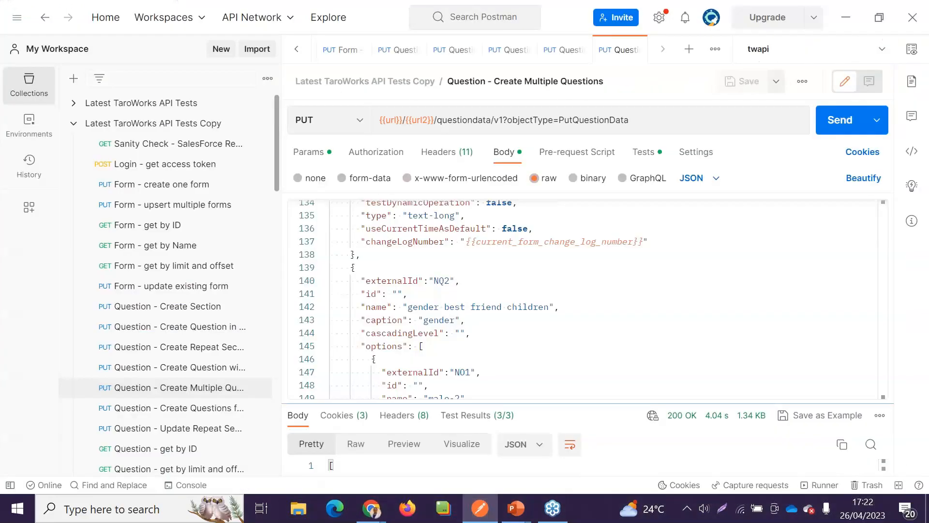
pyautogui.click(190, 413)
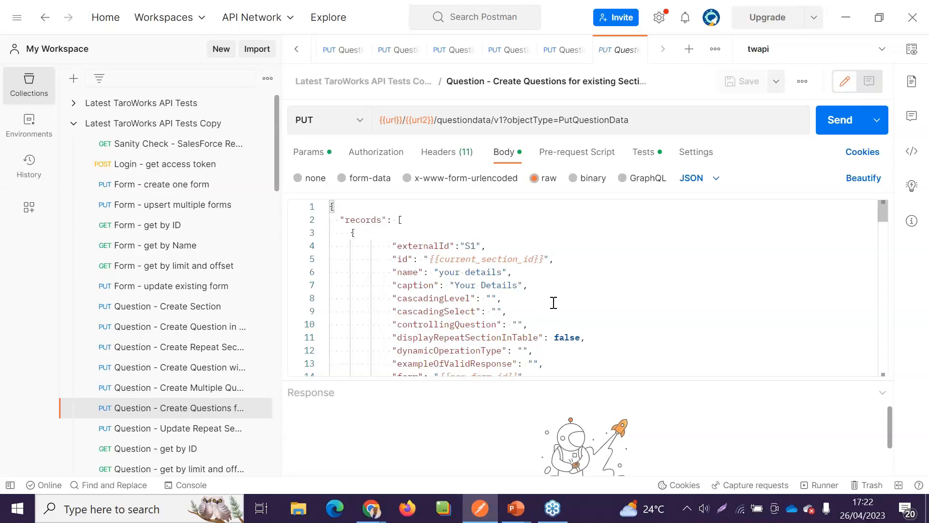
pyautogui.scroll(-6, 554, 303)
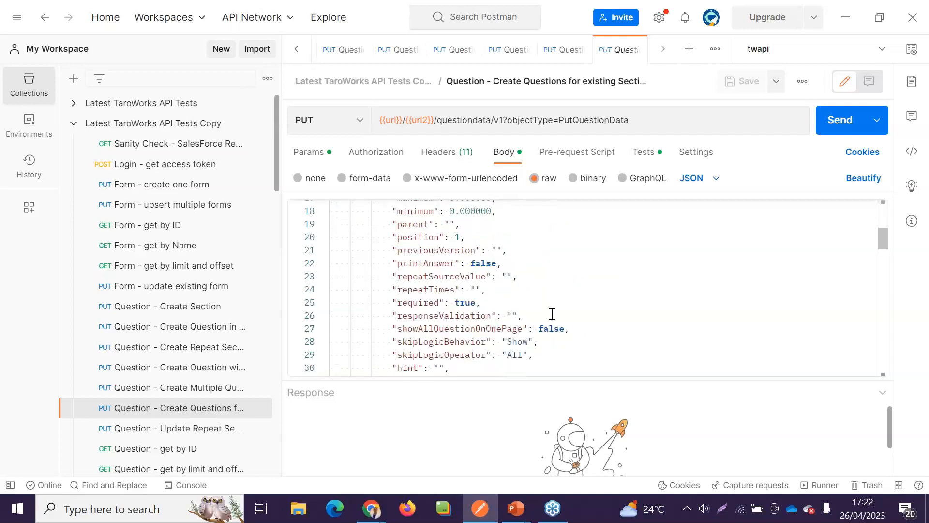
pyautogui.scroll(-4, 552, 314)
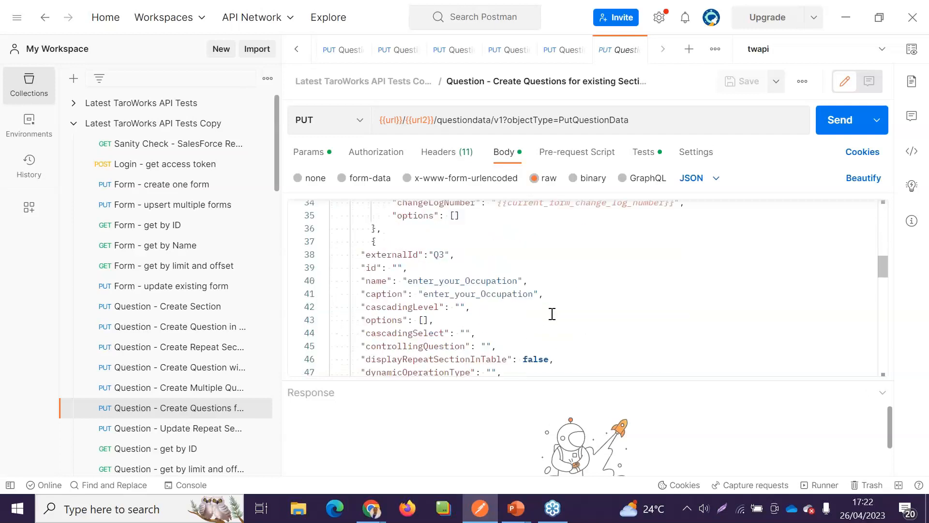
pyautogui.scroll(-11, 556, 302)
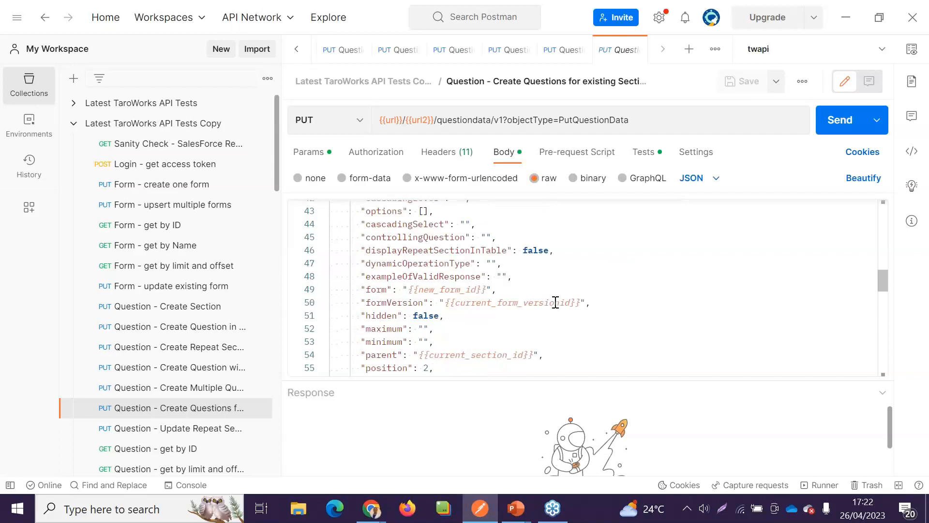
pyautogui.scroll(-9, 555, 303)
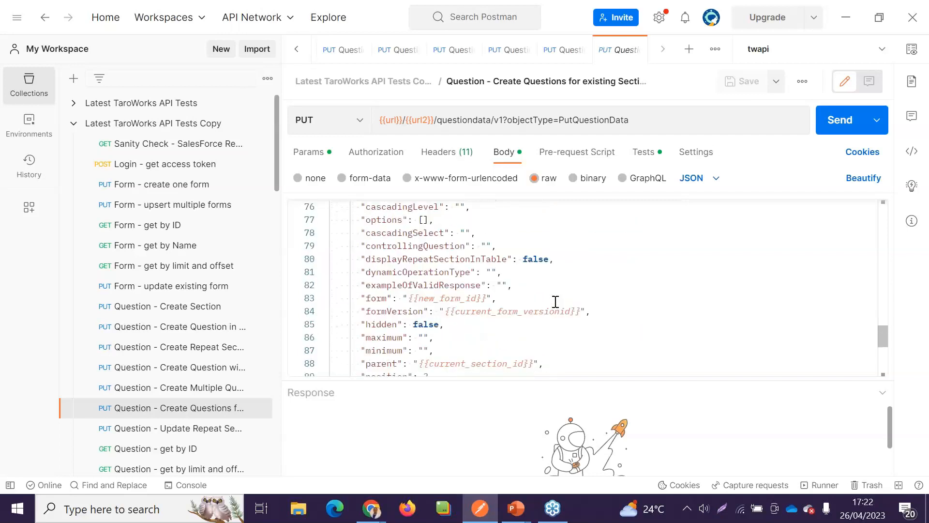
pyautogui.scroll(6, 555, 301)
pyautogui.scroll(19, 555, 302)
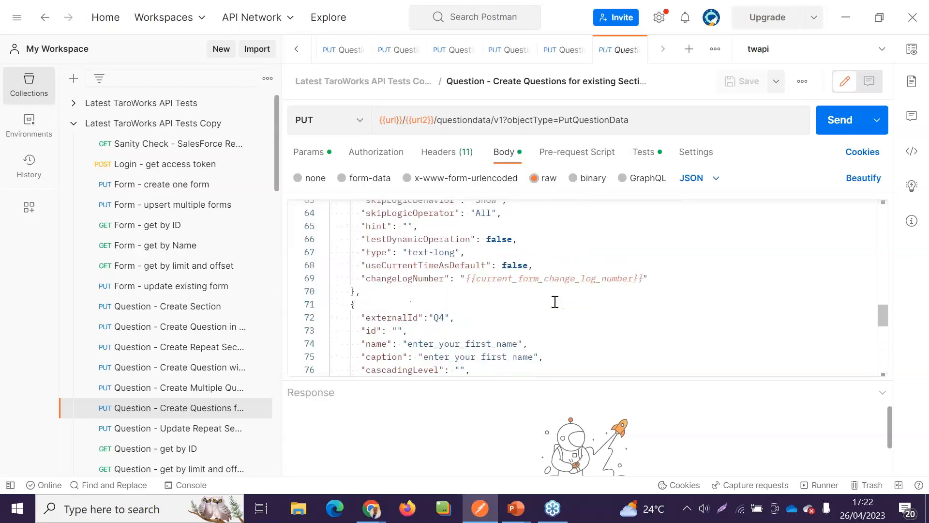
pyautogui.scroll(6, 555, 301)
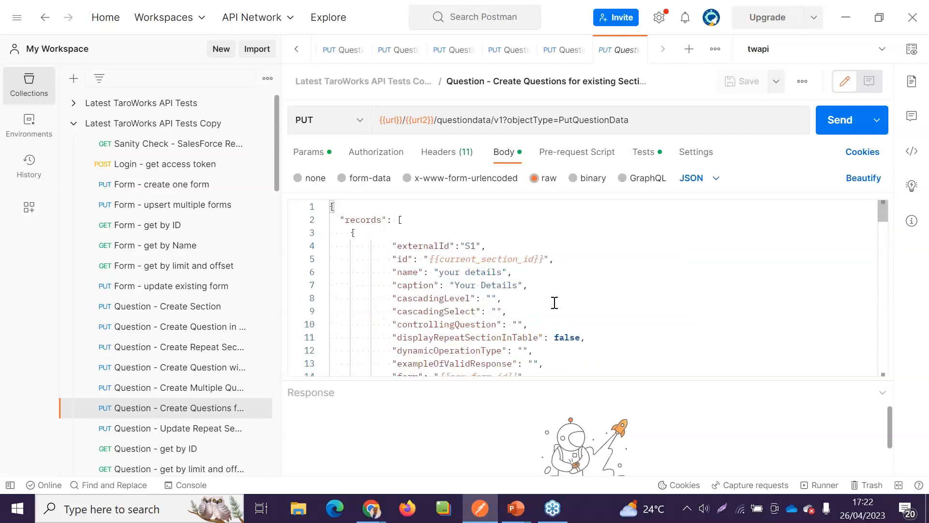
# Step: Switch to Salesforce in Chrome and look at section S1 and its question in the form's preview
pyautogui.hotkey('alt', 'Tab')
pyautogui.scroll(15, 252, 299)
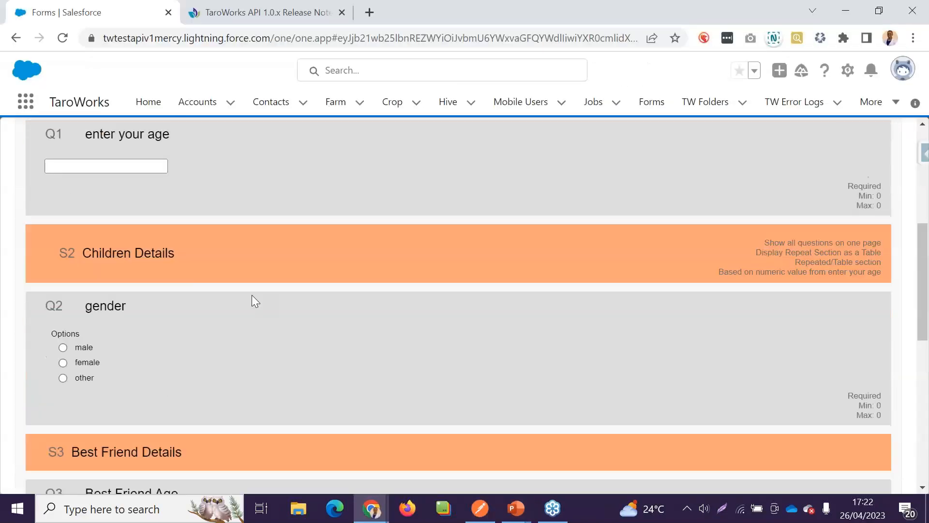
pyautogui.scroll(-3, 253, 299)
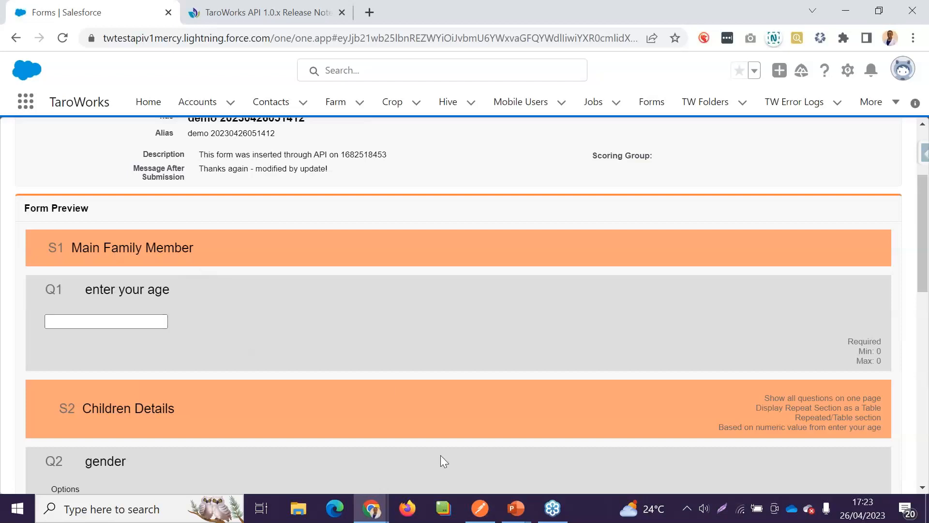
# Step: Switch to Postman and send the request that renames section S1 to Your Details and adds the occupation and first name questions
pyautogui.click(480, 507)
pyautogui.click(835, 127)
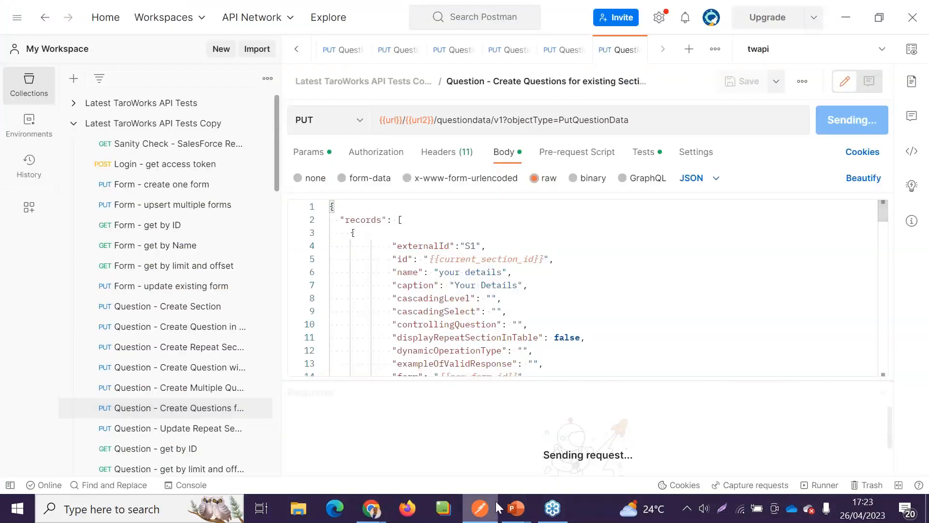
# Step: Switch to Salesforce in Chrome and reload the form's preview to check the Your Details section and its added questions
pyautogui.click(478, 515)
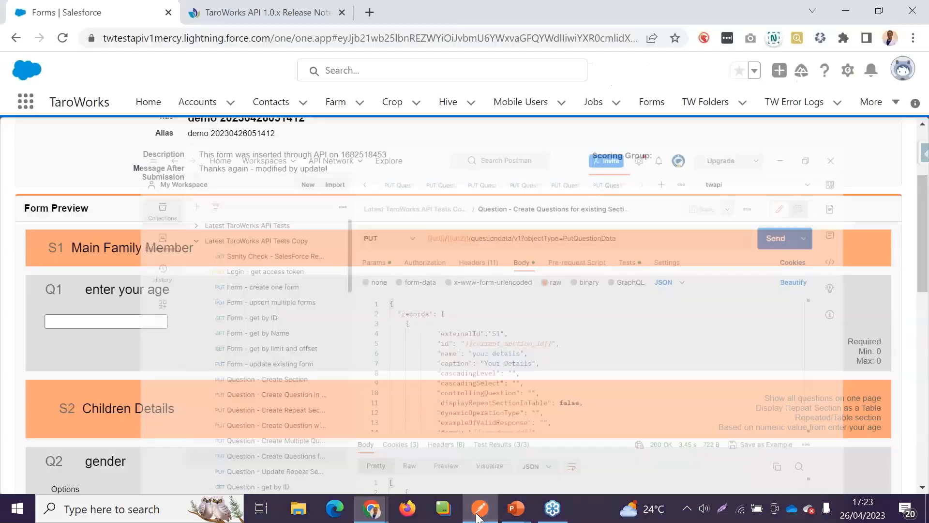
pyautogui.click(63, 37)
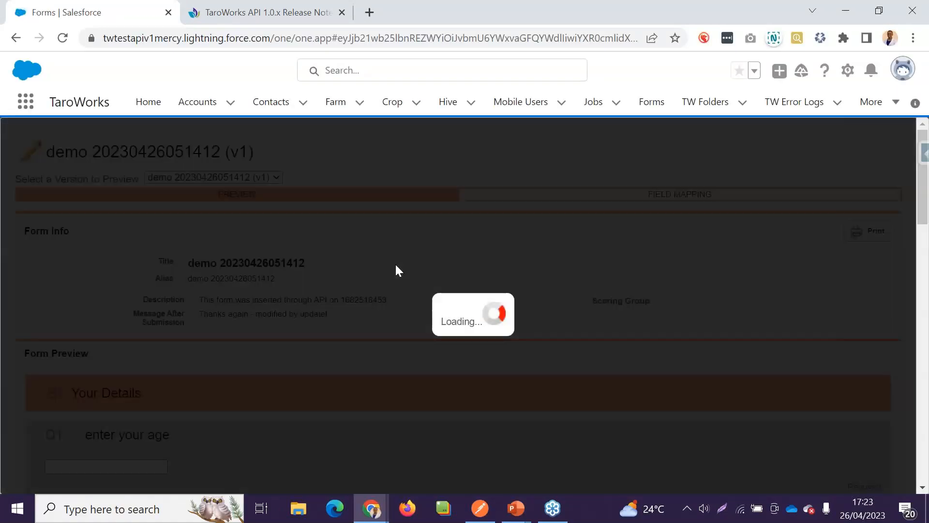
pyautogui.scroll(-2, 395, 263)
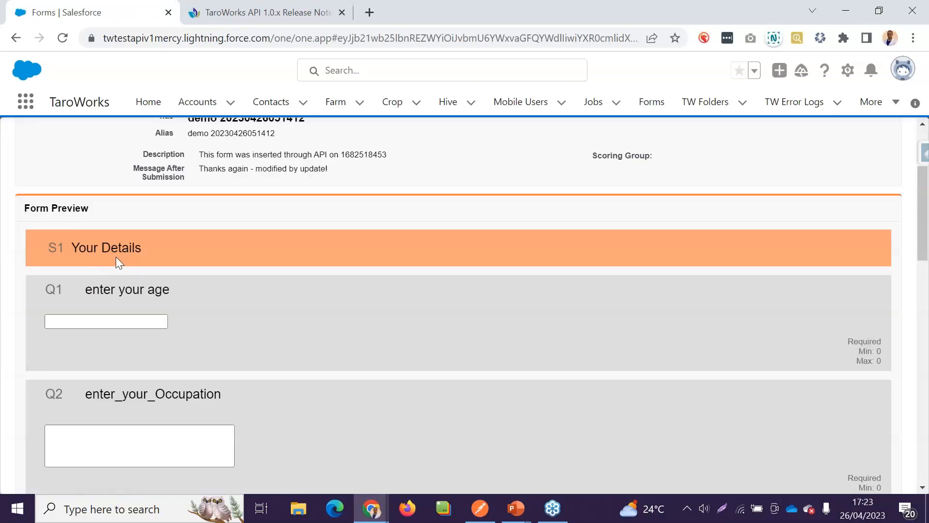
# Step: Review the Your Details questions in the form preview, and in Postman open the Update Repeat Section request and examine its body
pyautogui.scroll(-3, 184, 276)
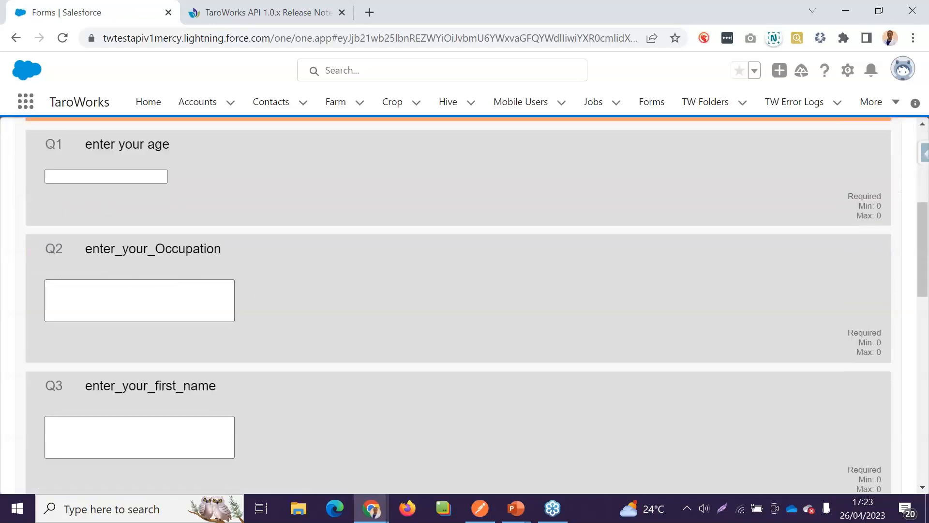
pyautogui.scroll(-2, 225, 329)
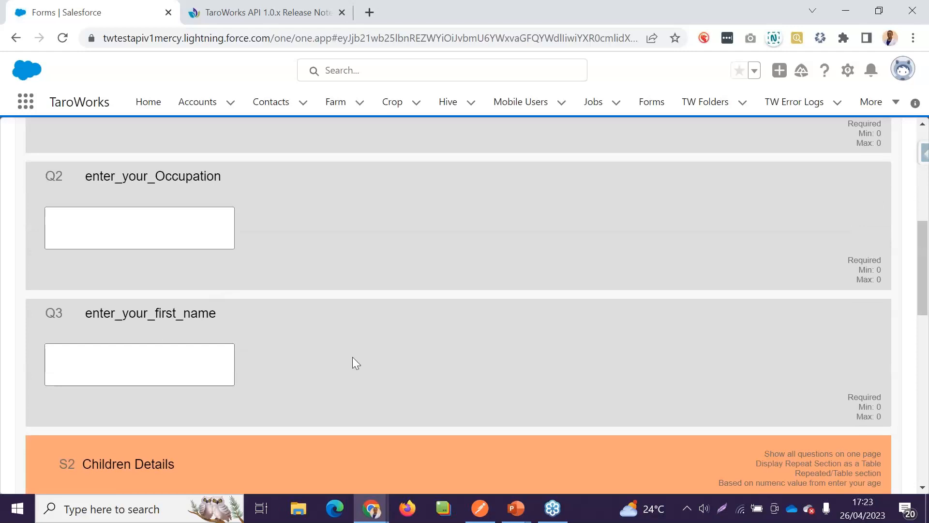
pyautogui.click(480, 508)
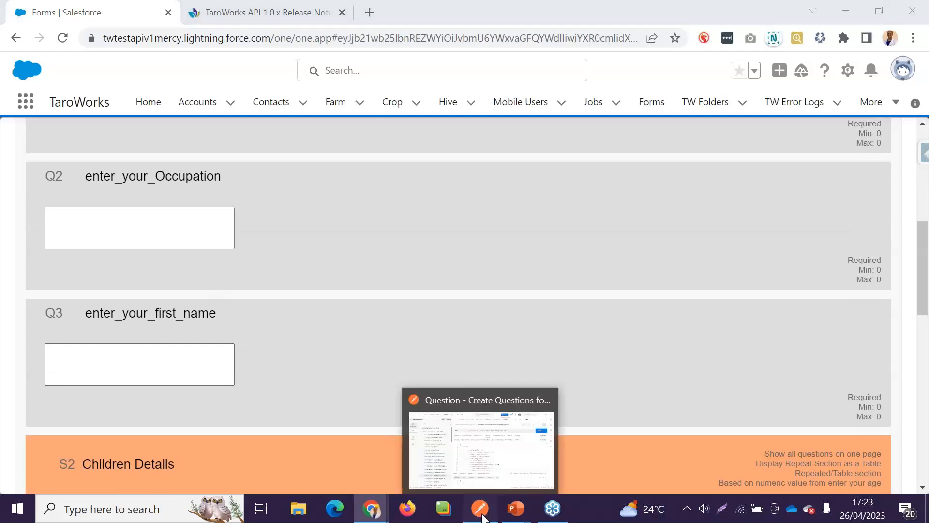
pyautogui.click(482, 515)
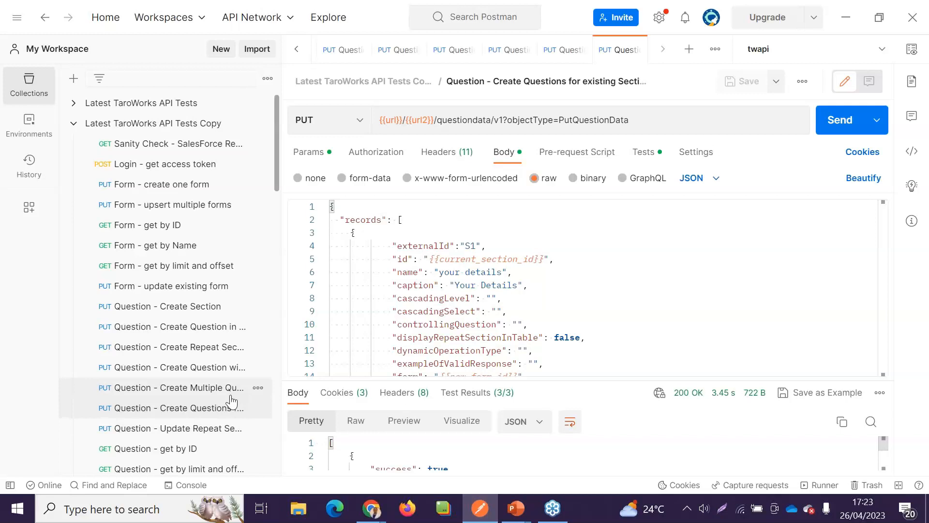
pyautogui.scroll(-2, 208, 382)
pyautogui.click(200, 361)
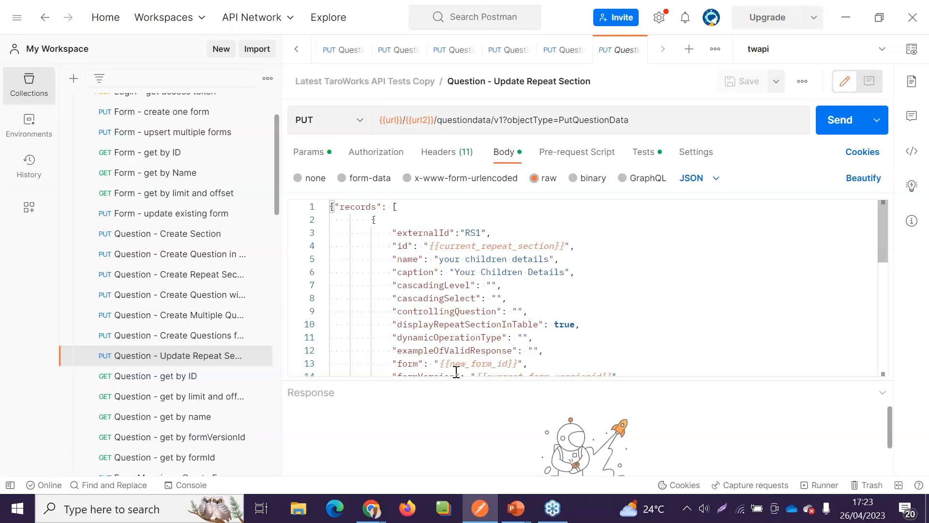
pyautogui.moveTo(458, 380); pyautogui.dragTo(467, 424)
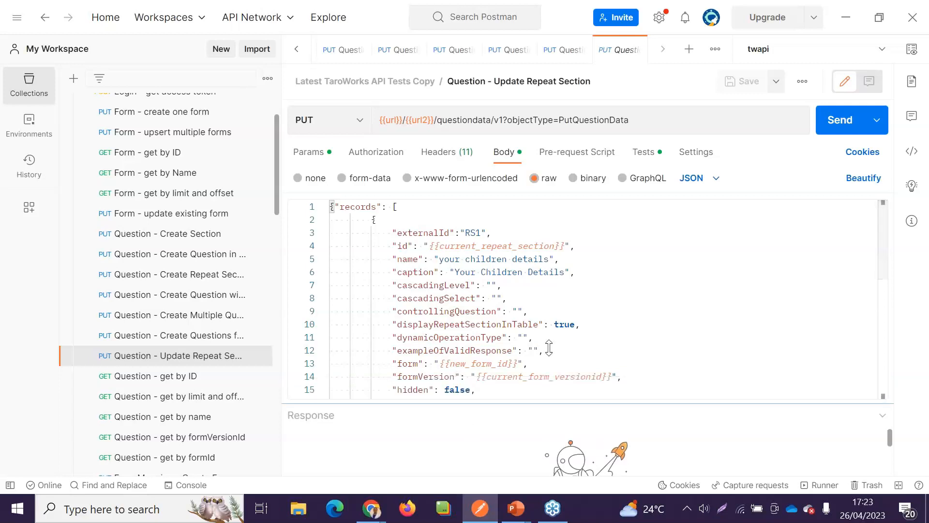
pyautogui.scroll(-3, 581, 334)
pyautogui.scroll(-5, 580, 335)
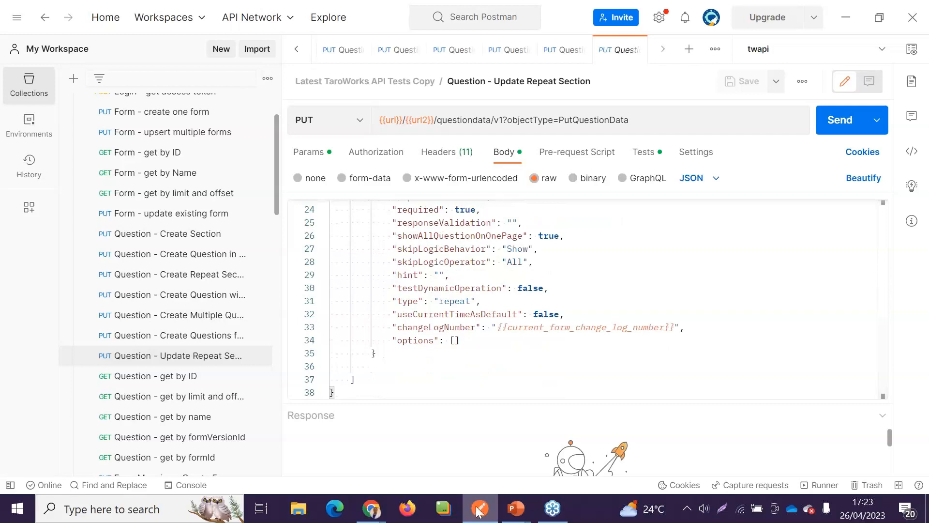
# Step: Look at section S2 in Salesforce's form preview, and return to Postman to send the request that renames it to Your Children Details
pyautogui.hotkey('alt', 'Tab')
pyautogui.scroll(-3, 382, 335)
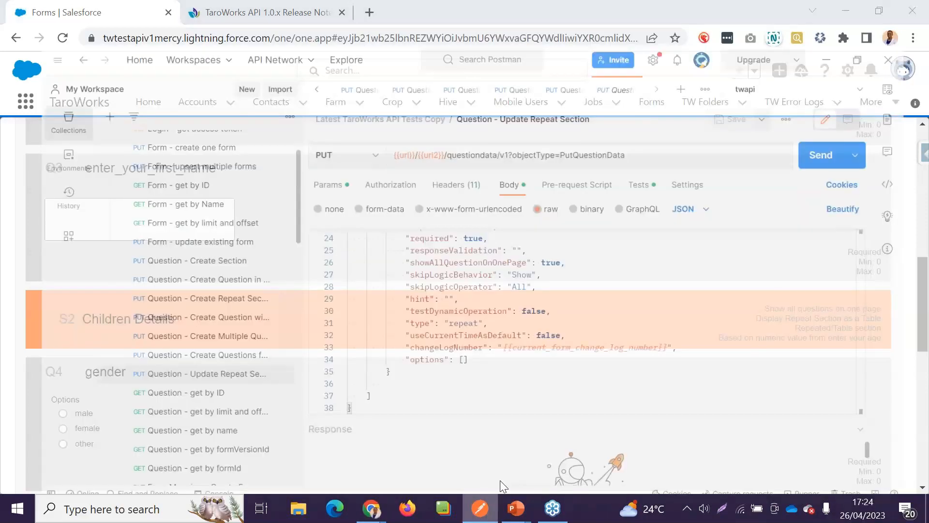
pyautogui.click(501, 480)
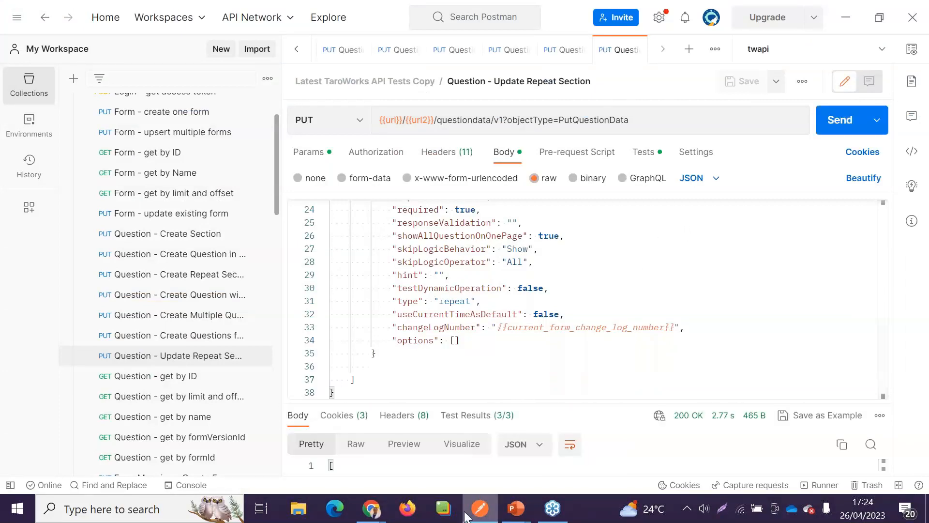
# Step: Switch to Salesforce in Chrome and reload the form's preview to check the title and settings of repeat section S2
pyautogui.click(480, 512)
pyautogui.click(65, 38)
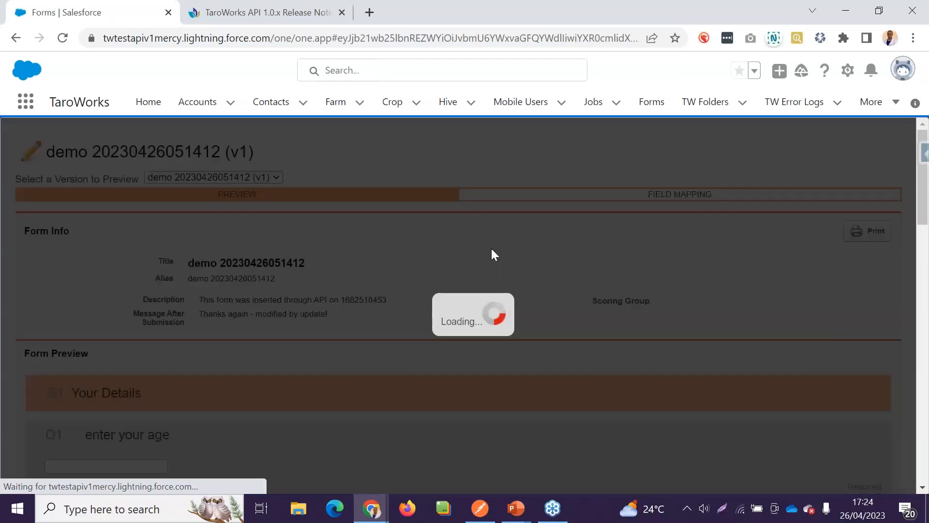
pyautogui.scroll(-12, 378, 314)
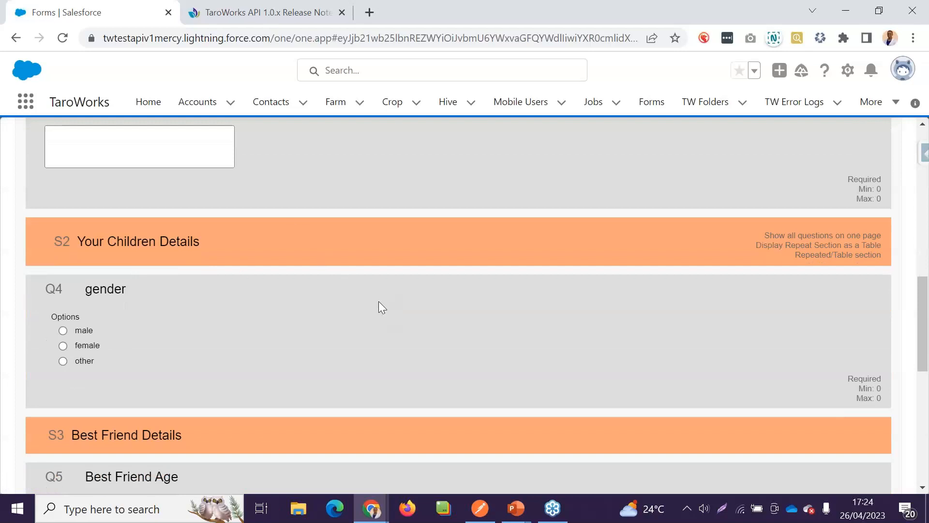
pyautogui.scroll(-3, 379, 307)
# Step: Switch to Postman and send the request that gets a question by ID using the current integer question ID variable
pyautogui.click(475, 511)
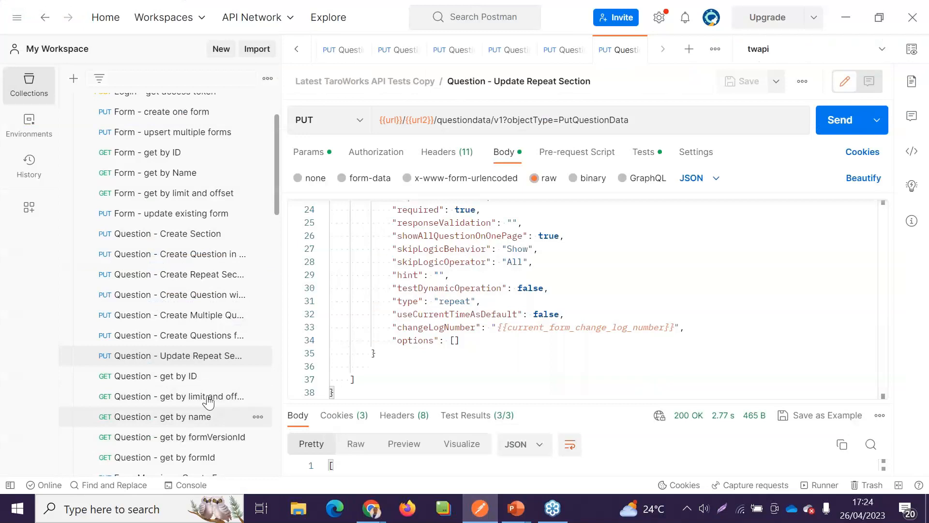
pyautogui.scroll(-3, 208, 401)
pyautogui.click(198, 304)
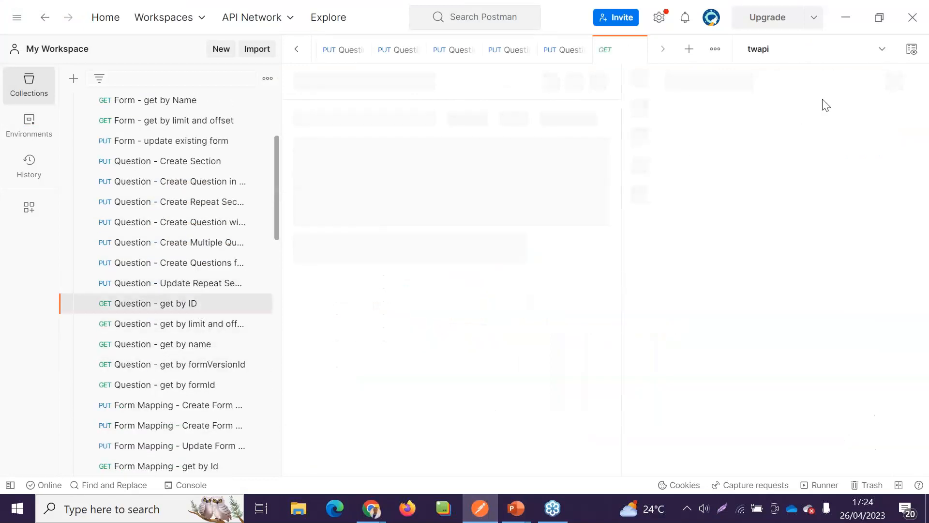
pyautogui.click(842, 119)
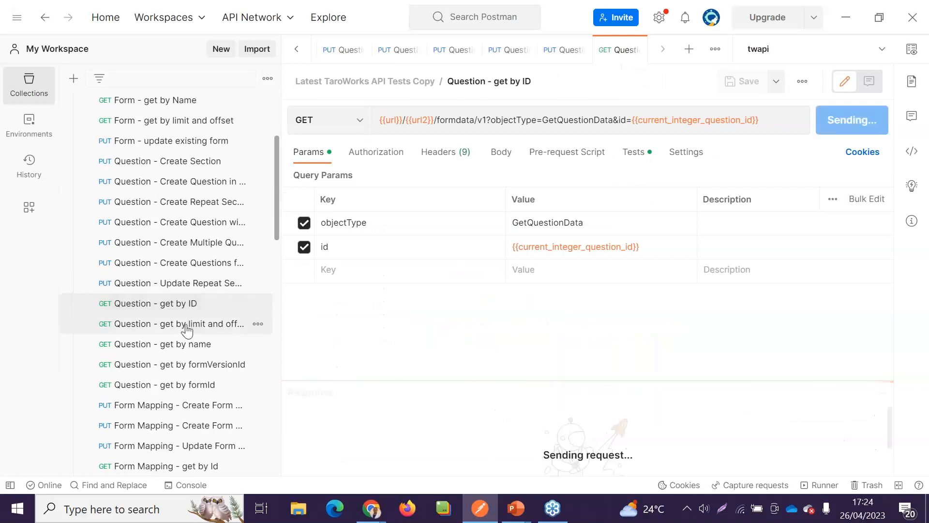
# Step: Send the requests that get questions with offset 0 and limit 30, and by the name "enter your age"
pyautogui.click(233, 332)
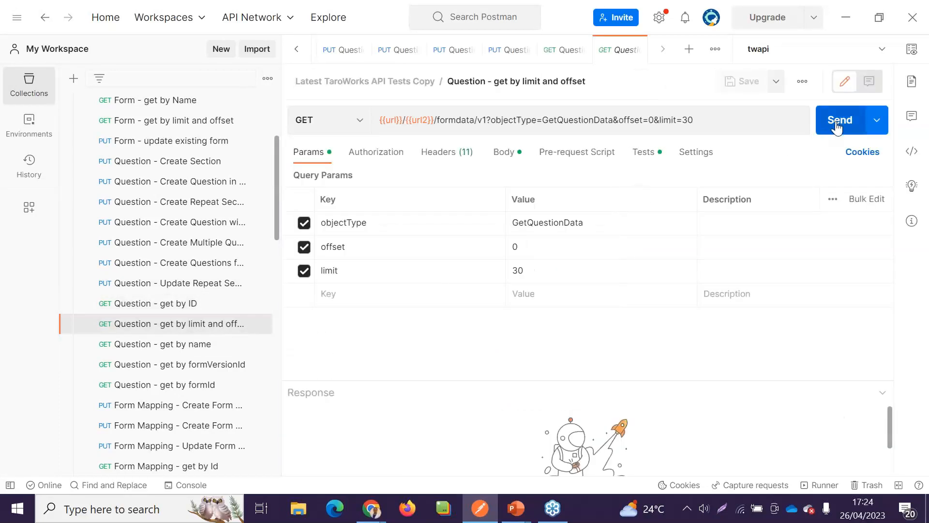
pyautogui.click(837, 127)
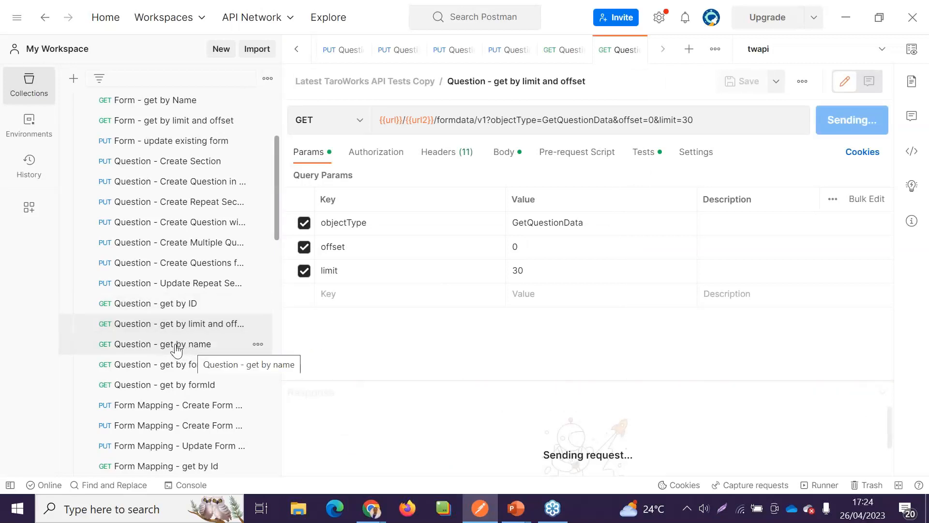
pyautogui.click(234, 345)
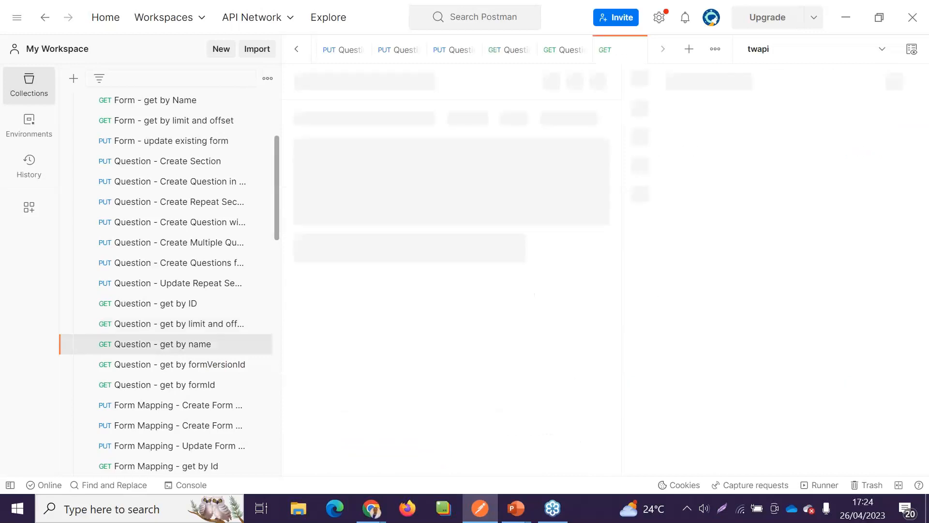
pyautogui.click(844, 126)
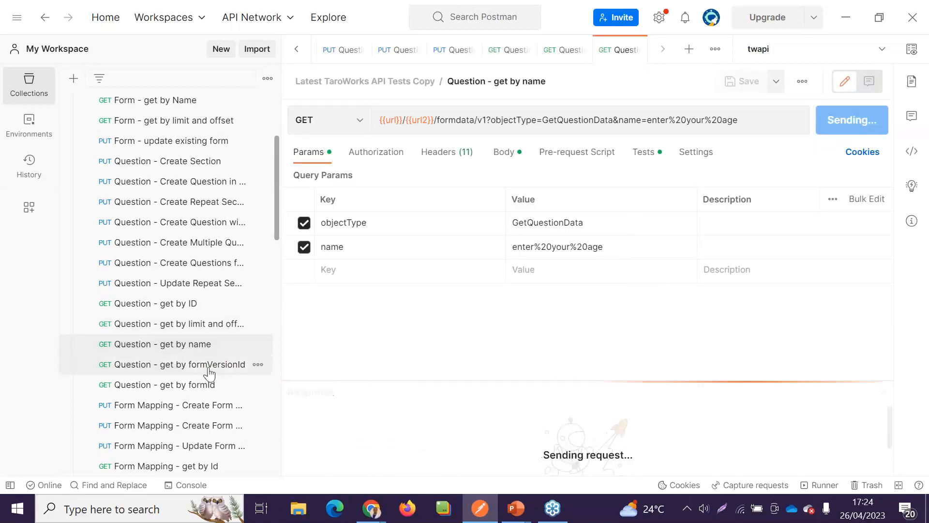
# Step: Send the requests that get questions by the current form version ID and by the new form's ID
pyautogui.click(165, 368)
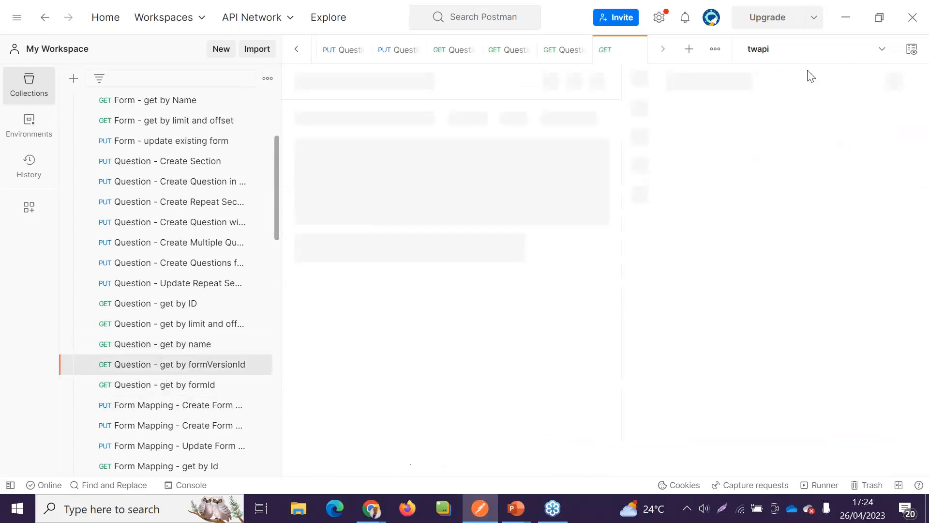
pyautogui.click(839, 121)
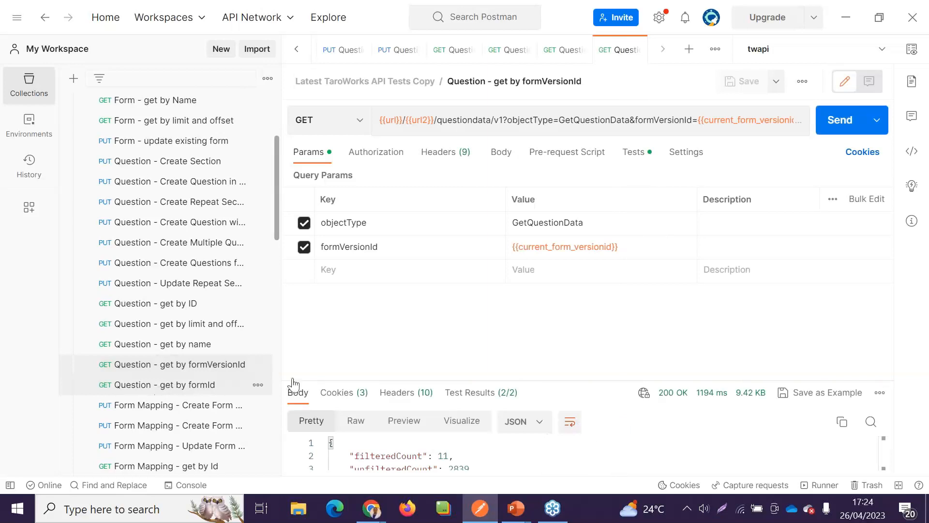
pyautogui.click(270, 385)
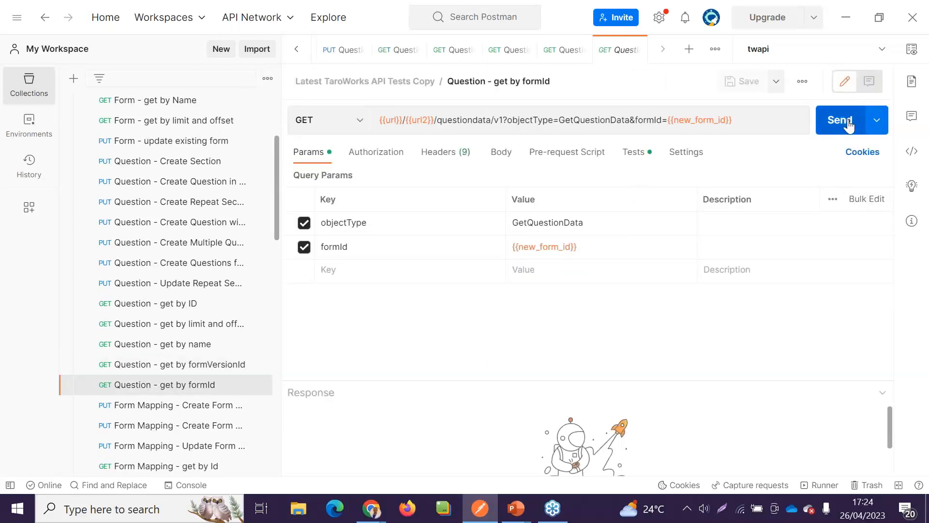
pyautogui.click(848, 124)
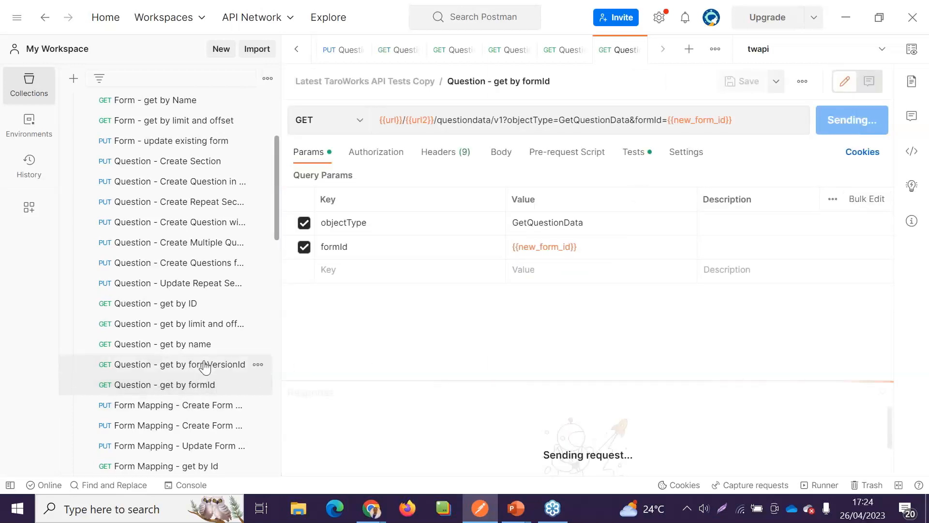
# Step: Open the Create Form Mapping request, and switch to Salesforce in Chrome to look at the demo form's field mapping
pyautogui.scroll(-3, 205, 368)
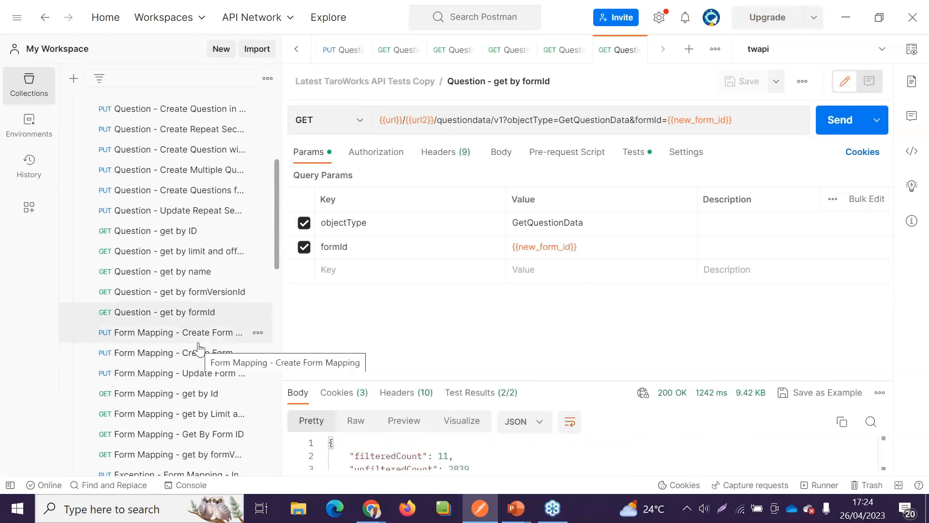
pyautogui.click(190, 333)
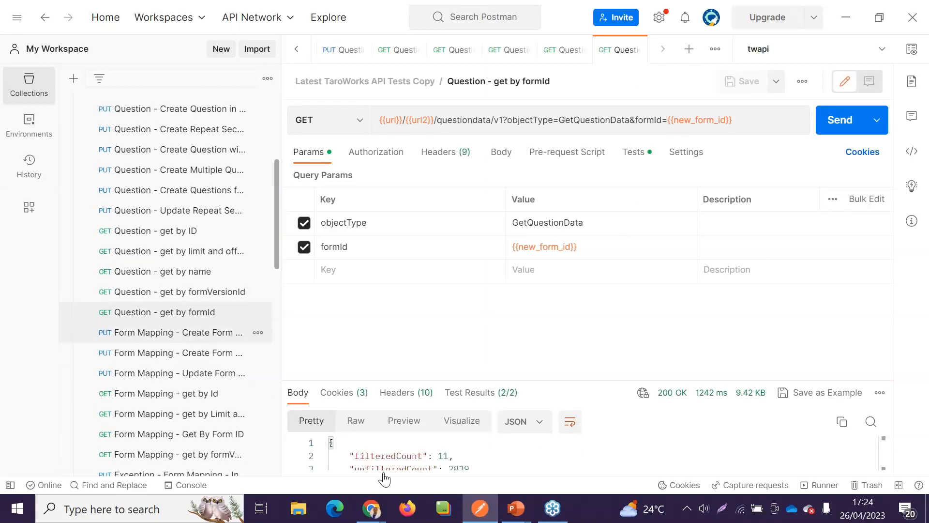
pyautogui.click(479, 505)
pyautogui.scroll(10, 673, 362)
pyautogui.scroll(2, 681, 321)
pyautogui.click(664, 197)
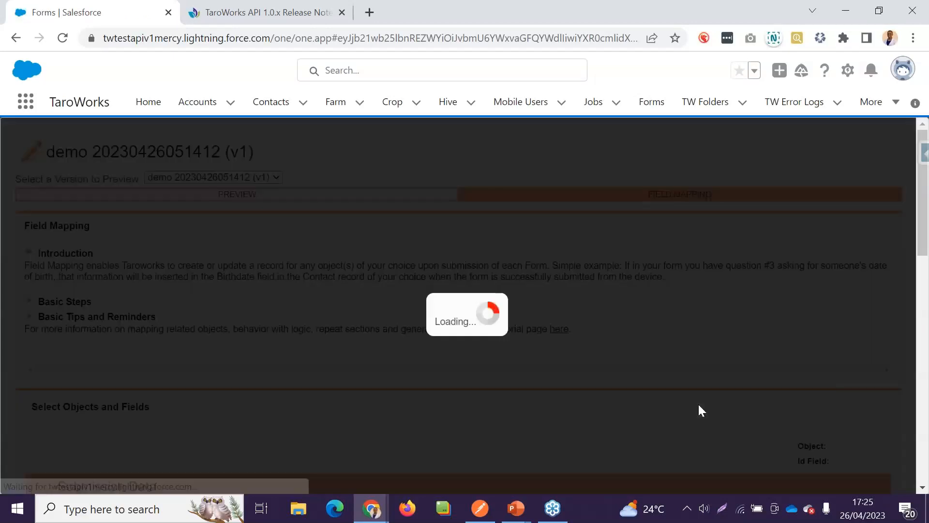
pyautogui.scroll(-2, 698, 404)
# Step: Switch to Postman, send the request that maps the age question to the Account object's AccountNumber field, and examine its body
pyautogui.click(480, 506)
pyautogui.click(847, 121)
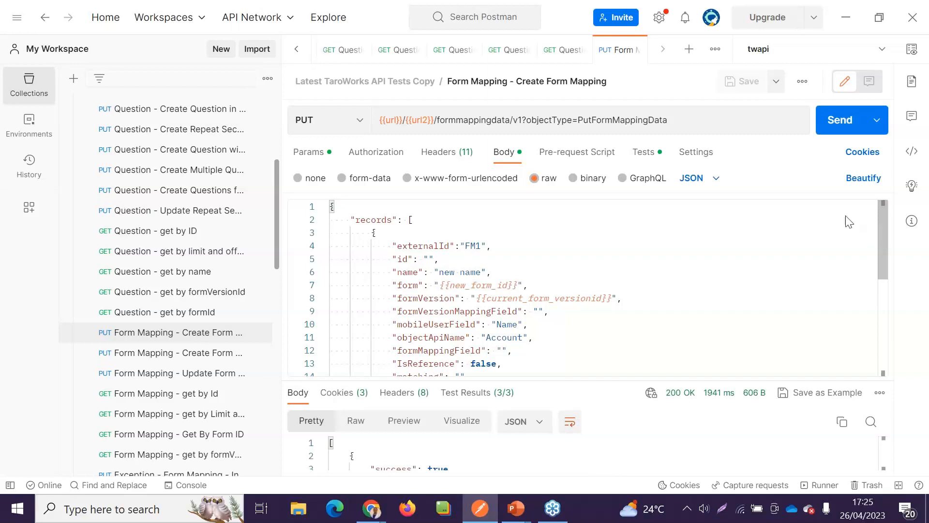
pyautogui.scroll(-2, 617, 298)
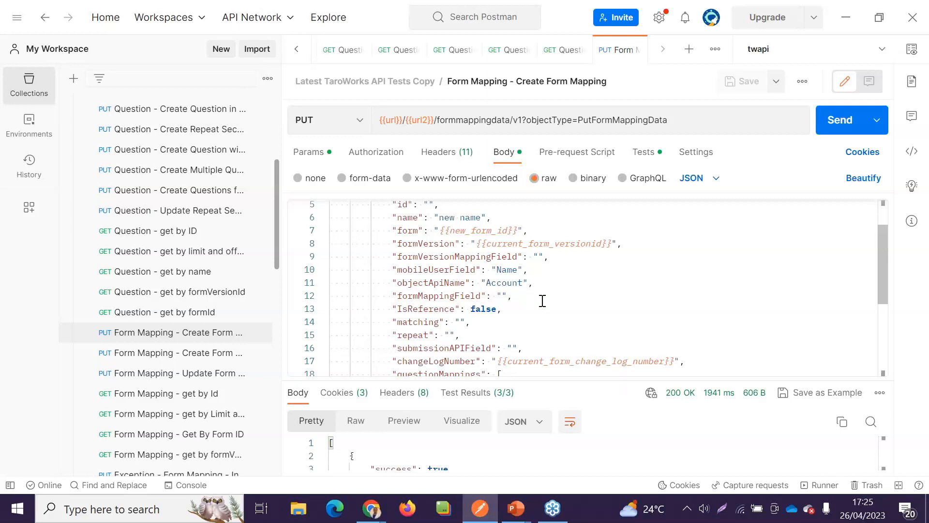
pyautogui.scroll(-3, 543, 301)
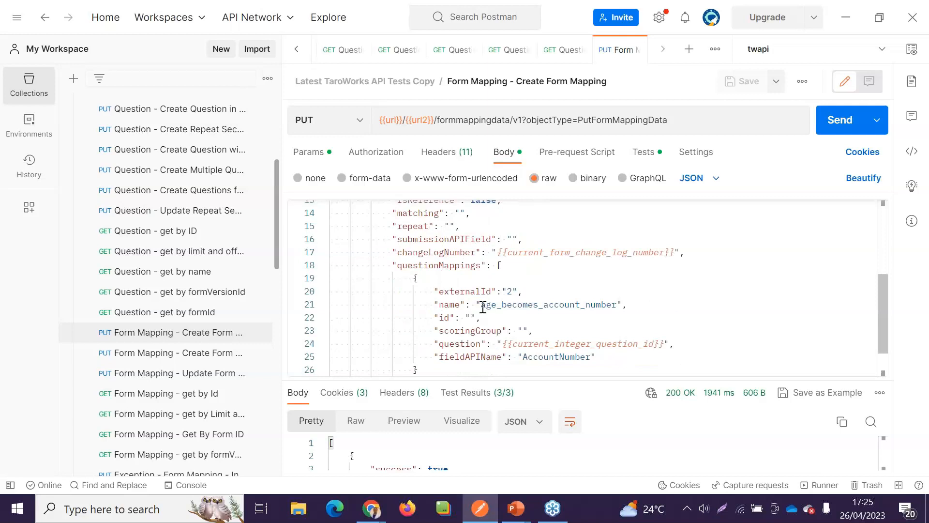
pyautogui.scroll(-1, 503, 322)
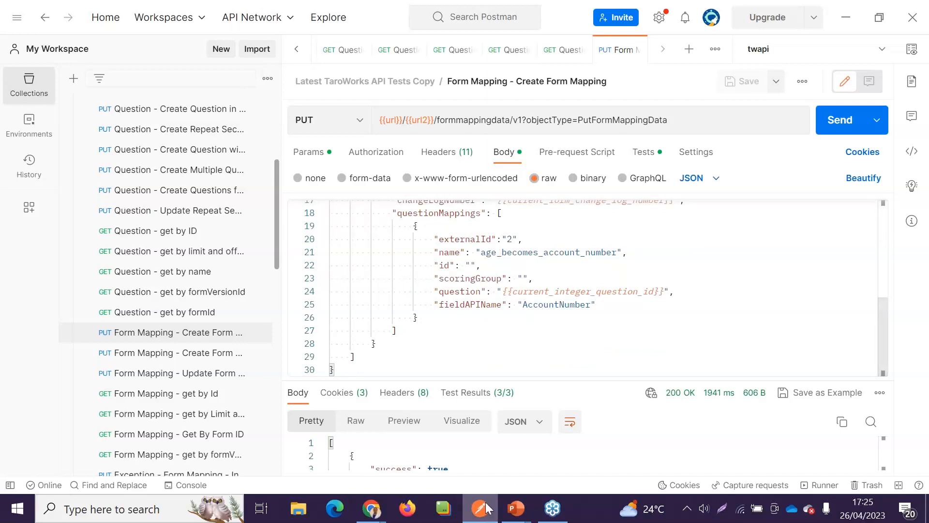
# Step: Switch to Salesforce in Chrome and reload the form's field mapping to check the Account object, Mobile User and age question mappings
pyautogui.click(481, 517)
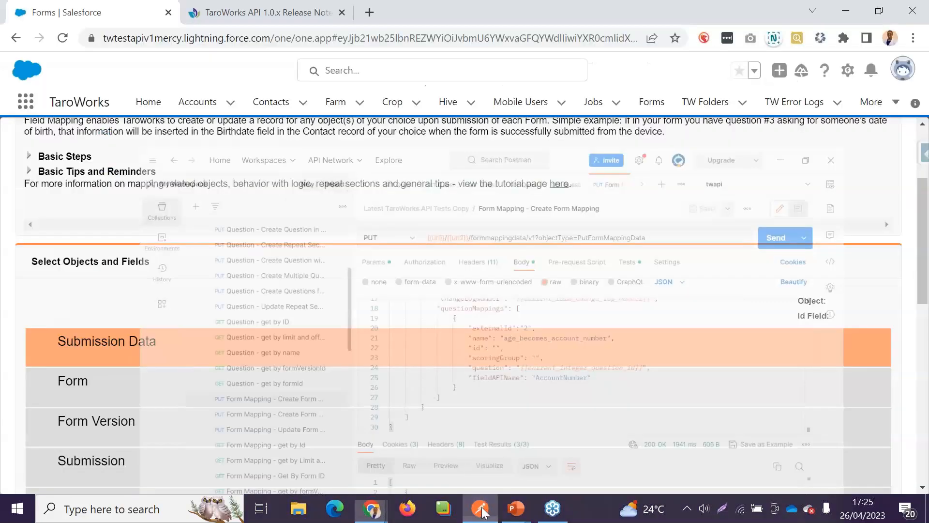
pyautogui.click(63, 38)
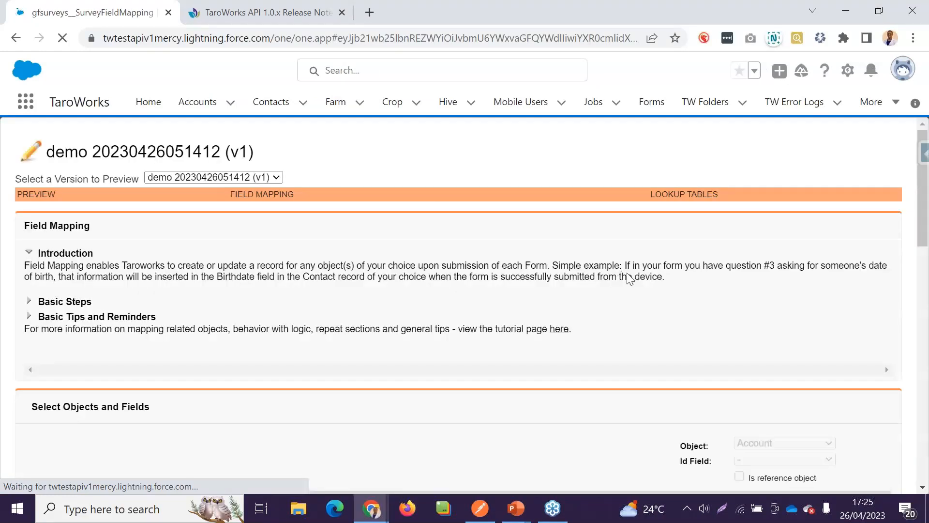
pyautogui.scroll(-1, 729, 317)
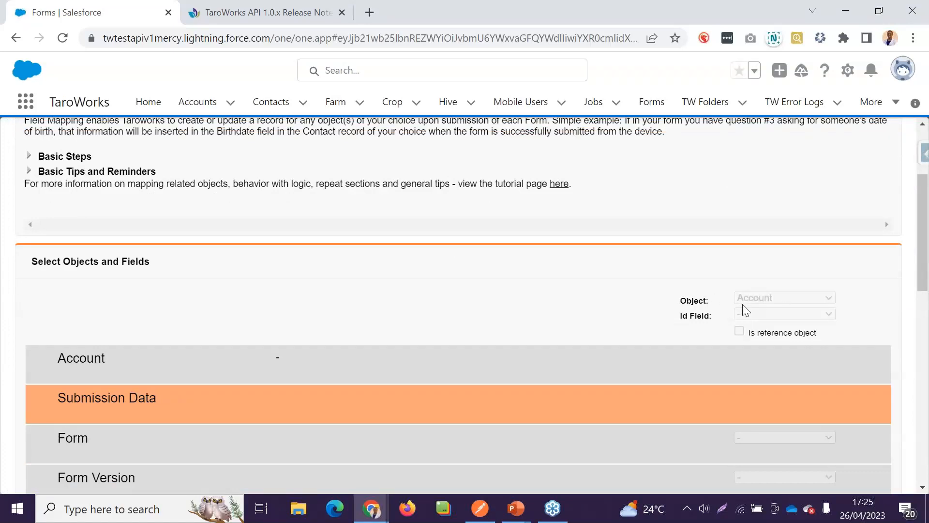
pyautogui.scroll(-4, 686, 313)
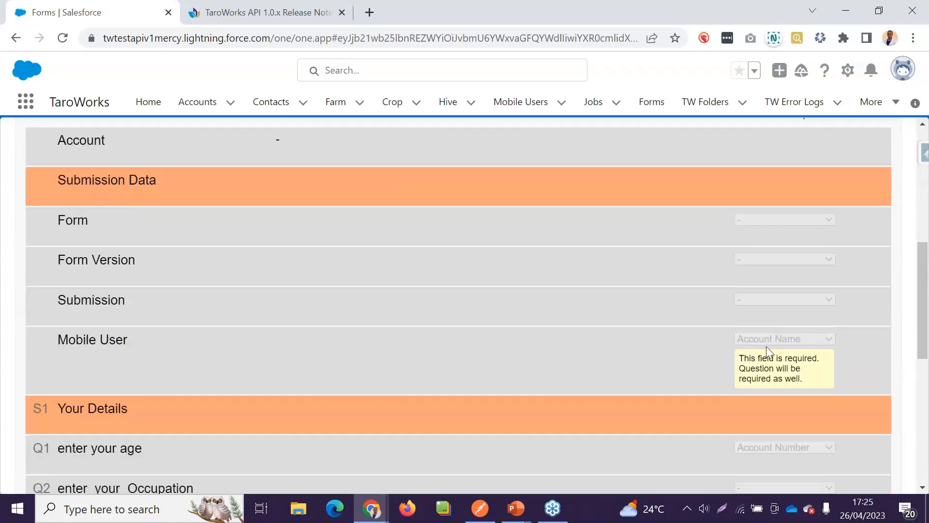
pyautogui.scroll(-1, 766, 347)
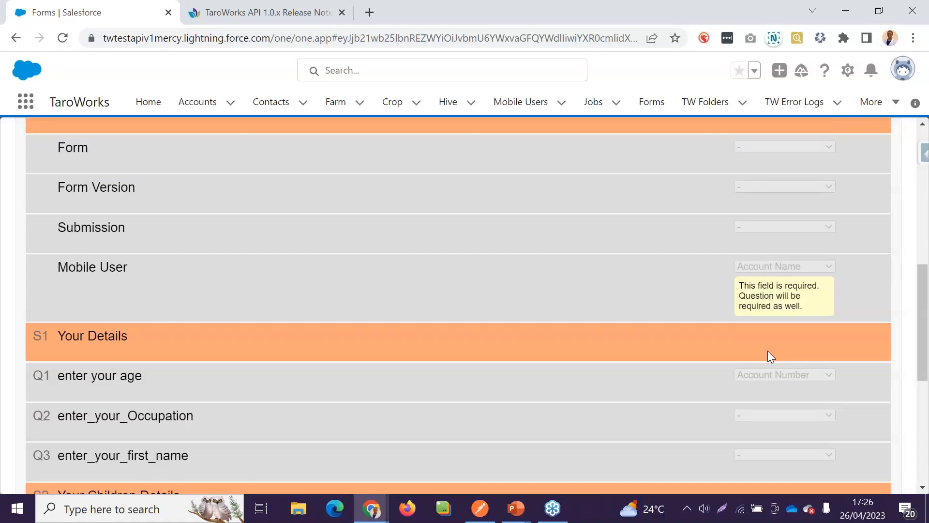
pyautogui.scroll(3, 768, 357)
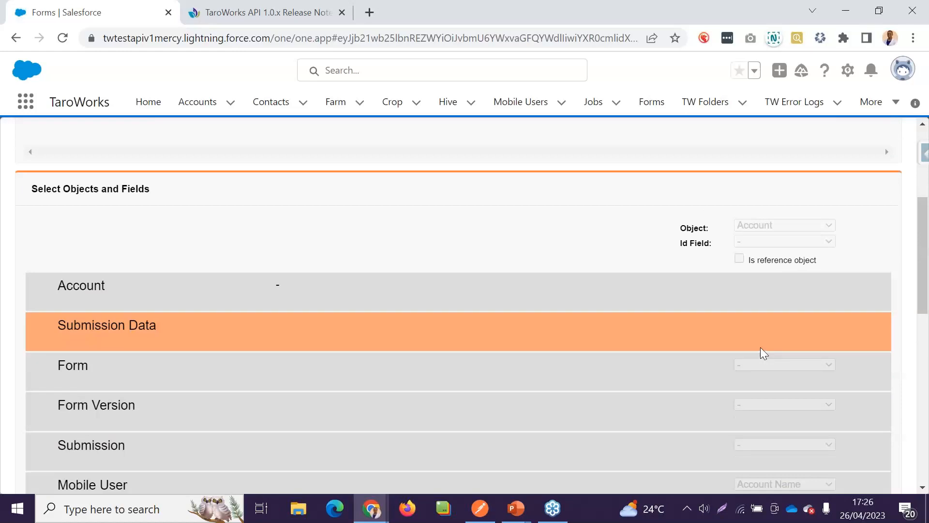
pyautogui.scroll(-1, 761, 347)
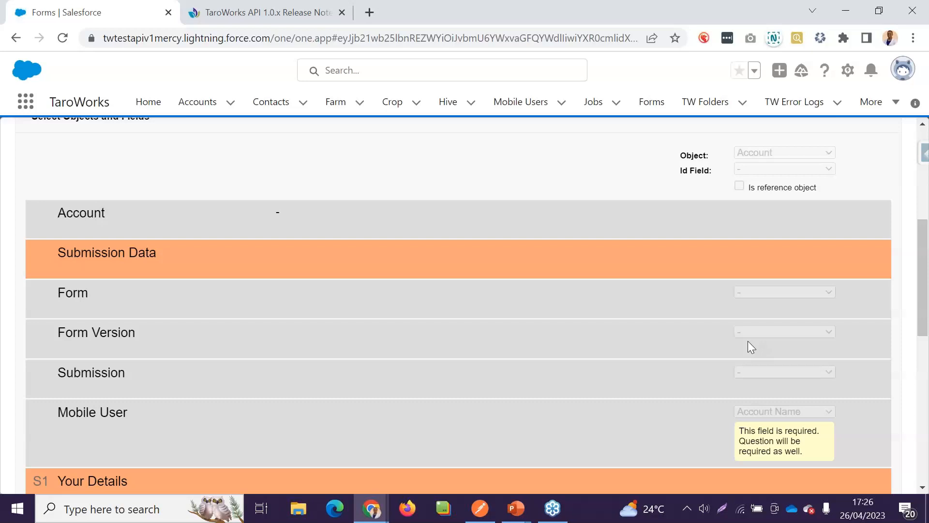
# Step: Return to Postman, and switch to the running PowerPoint slide show at the Demo slide
pyautogui.moveTo(481, 510)
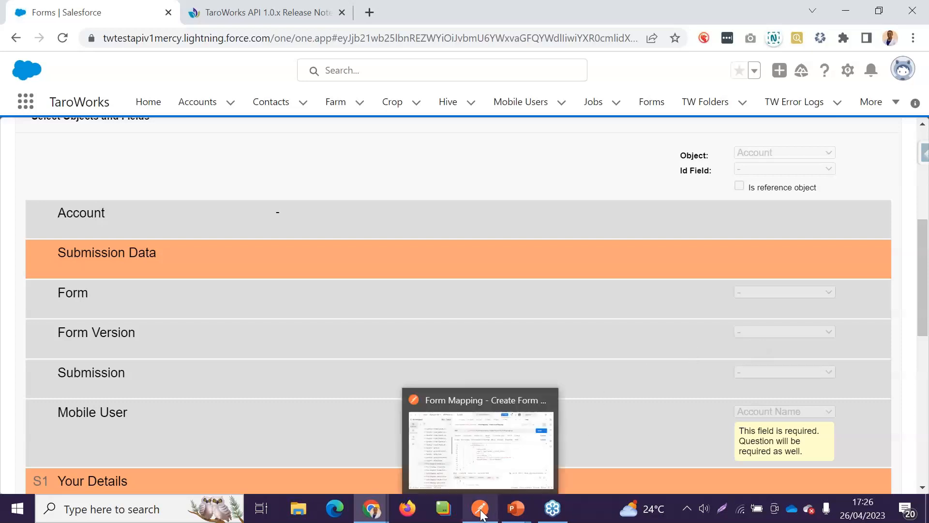
pyautogui.click(481, 515)
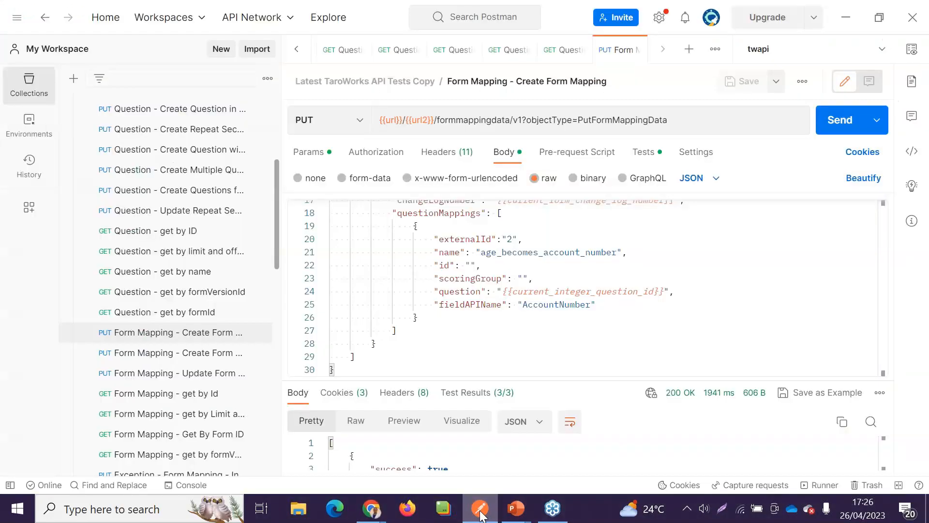
pyautogui.moveTo(516, 509)
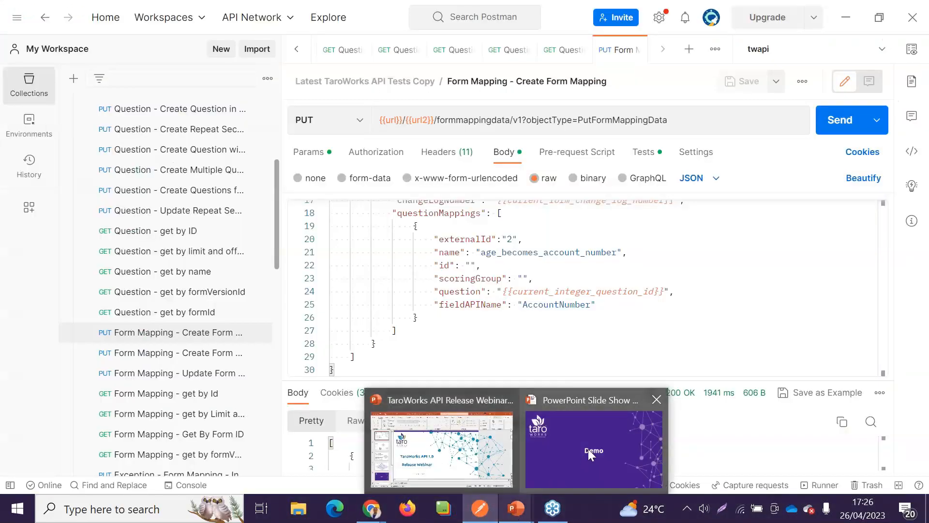
pyautogui.click(588, 449)
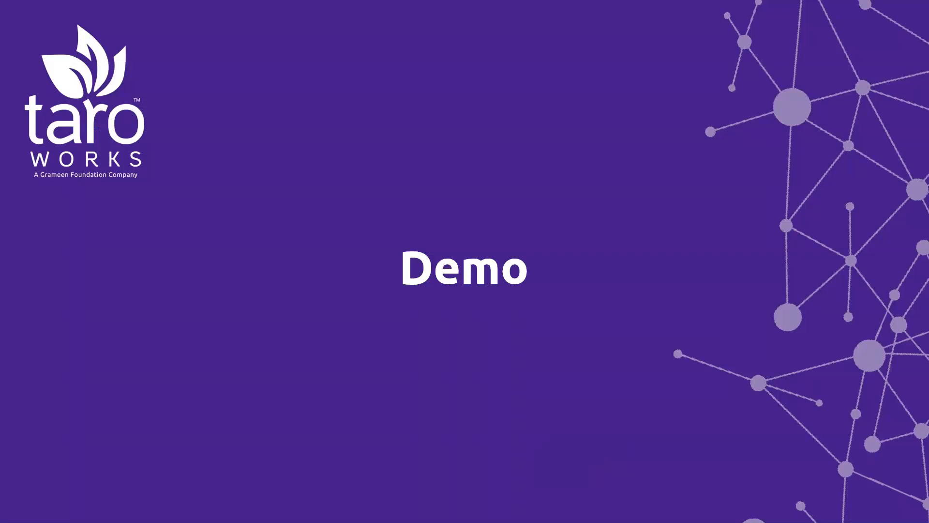